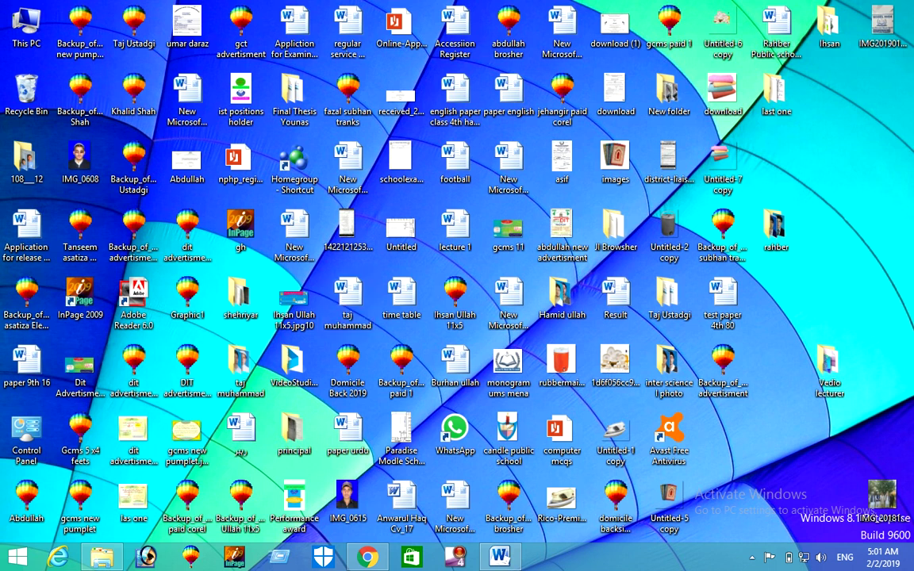
# Restore the blank Word document window with the Insert tab shown and the cursor on the page
pyautogui.click(455, 508)
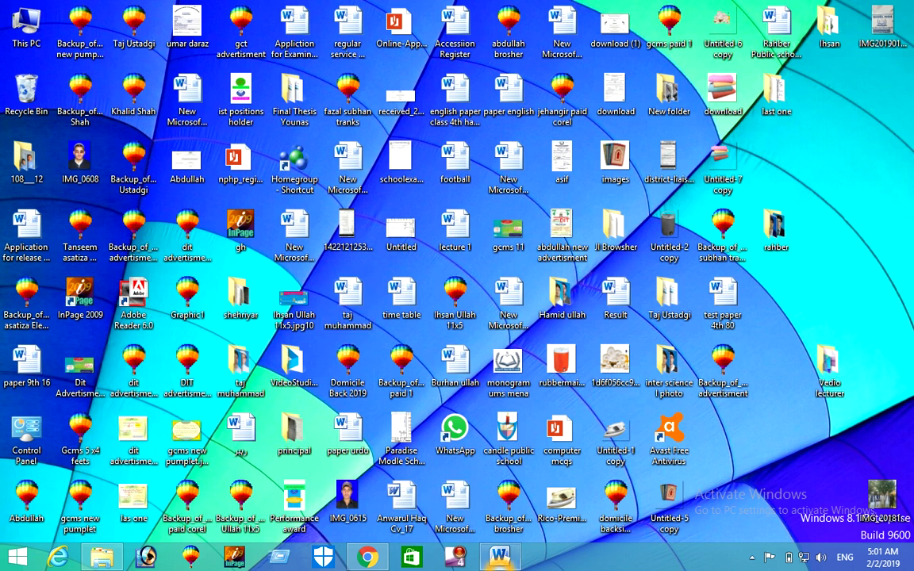
pyautogui.moveTo(499, 557)
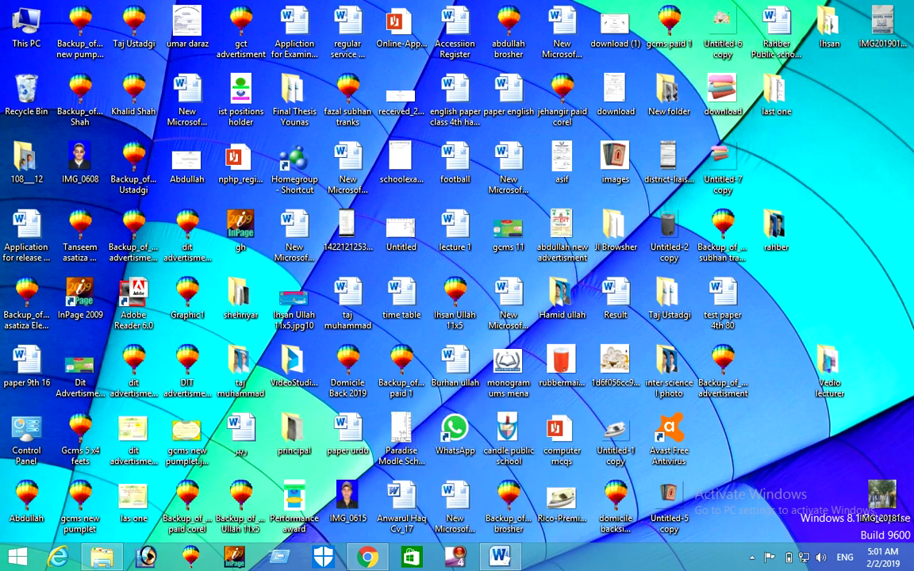
pyautogui.click(501, 556)
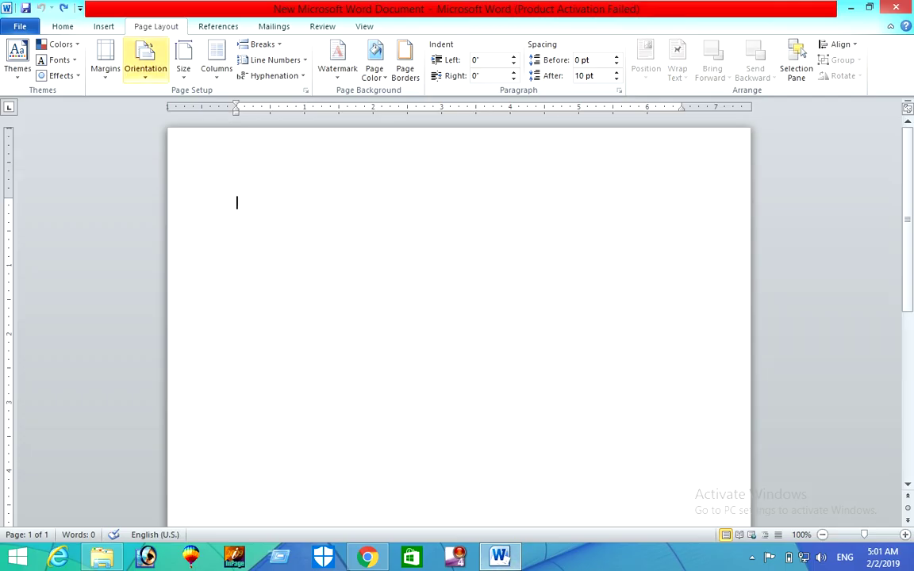
pyautogui.click(104, 27)
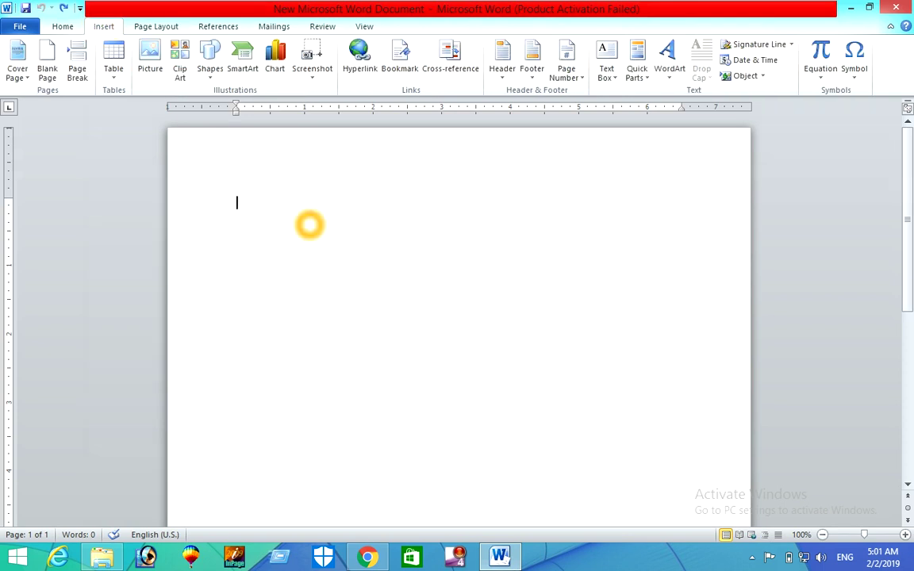
pyautogui.click(552, 179)
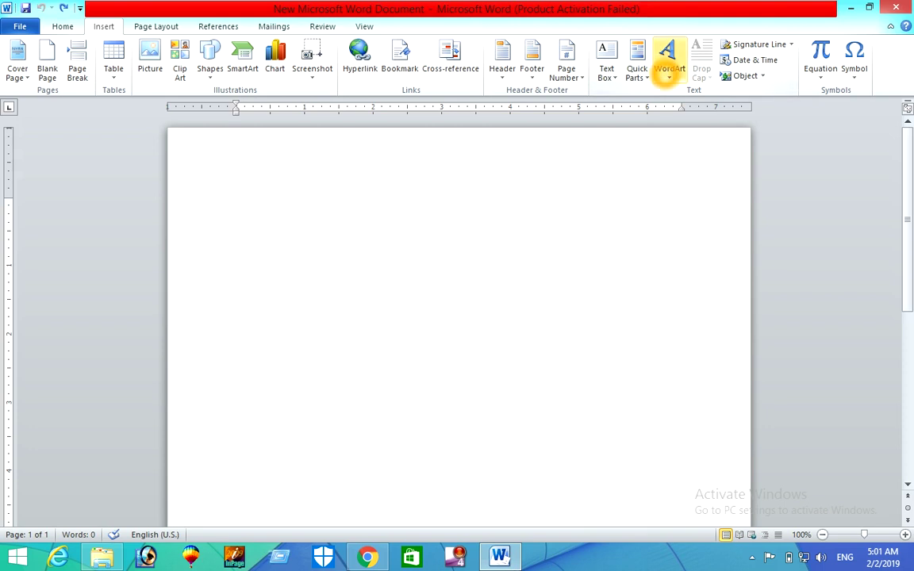
pyautogui.click(531, 208)
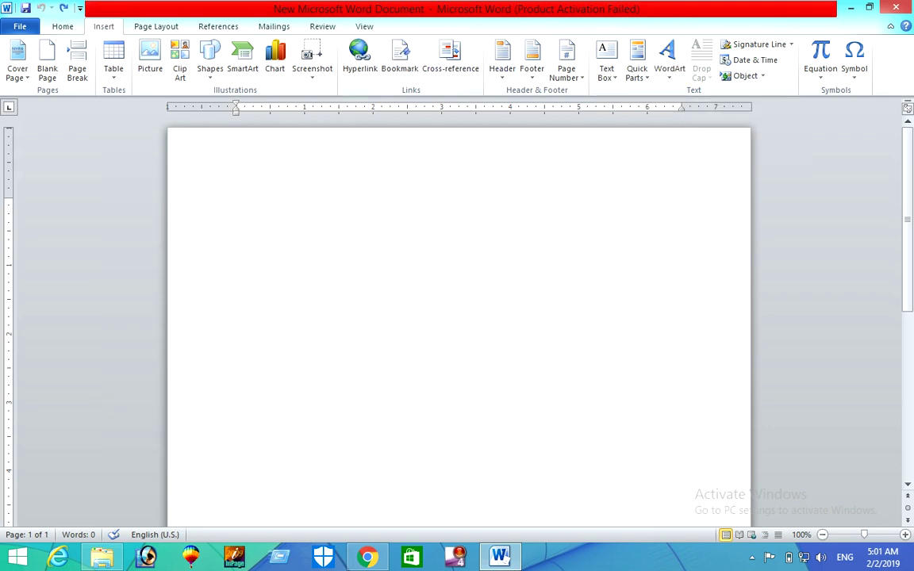
# Insert black-gradient WordArt reading the printing press name, correcting the place to 'bajaur'
pyautogui.click(670, 73)
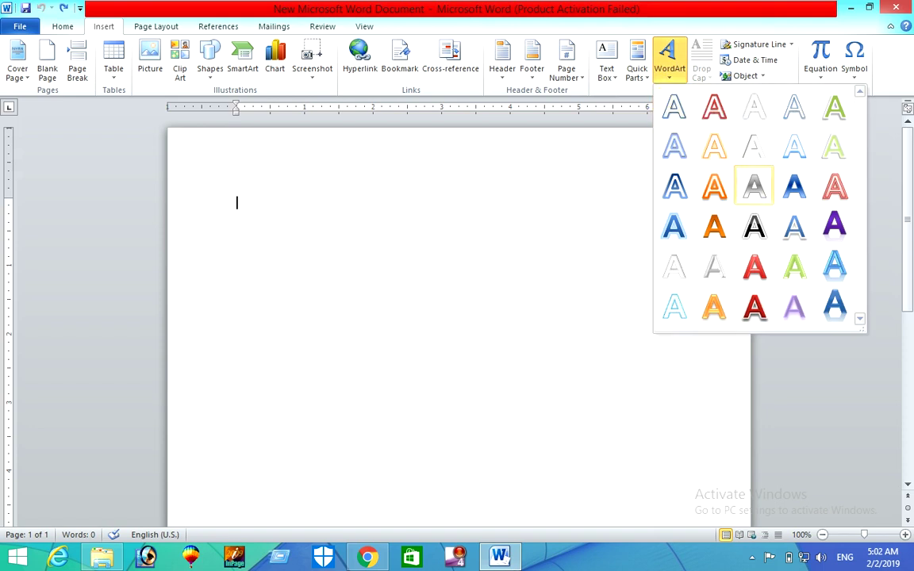
pyautogui.click(754, 227)
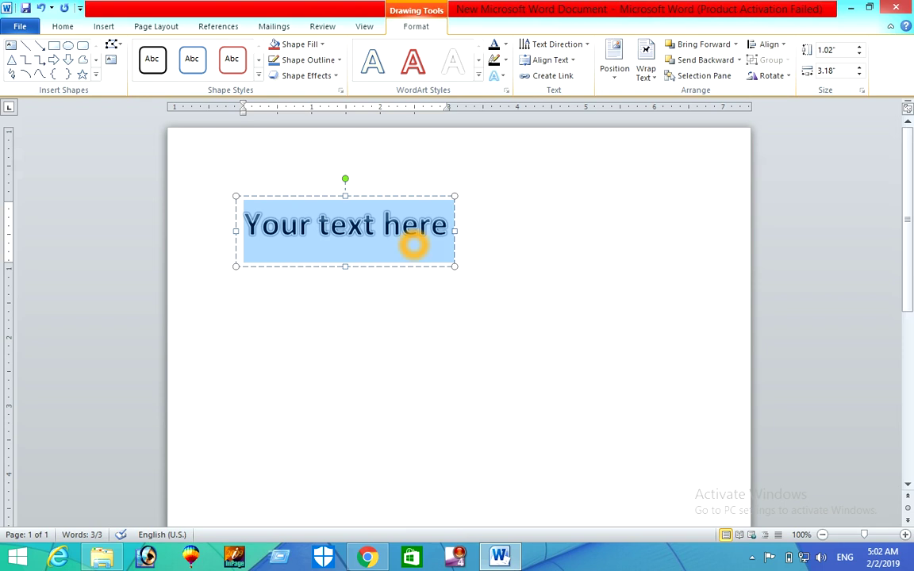
pyautogui.write('Burhan u')
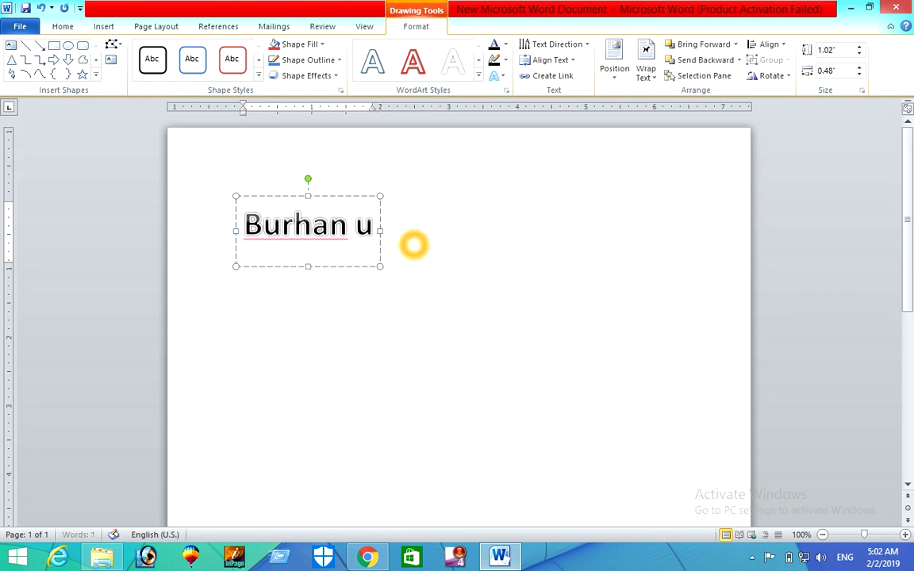
pyautogui.write('llah prin')
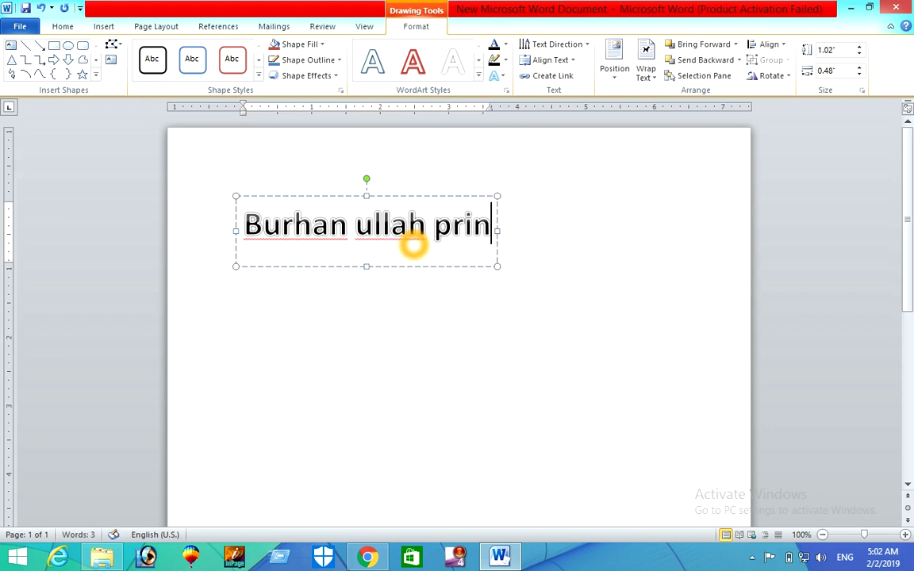
pyautogui.write('ting press ')
pyautogui.write('baajur')
pyautogui.press('BackSpace')
pyautogui.press('BackSpace')
pyautogui.press('BackSpace')
pyautogui.press('BackSpace')
pyautogui.write('jaur')
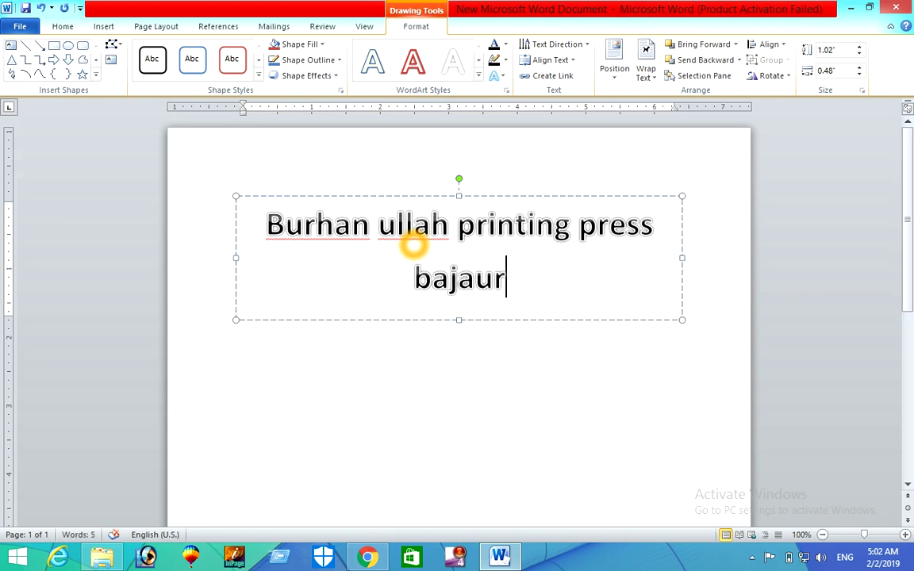
# Resize the WordArt box to 1.66" high by 6.5" wide
pyautogui.moveTo(459, 321); pyautogui.dragTo(461, 451)
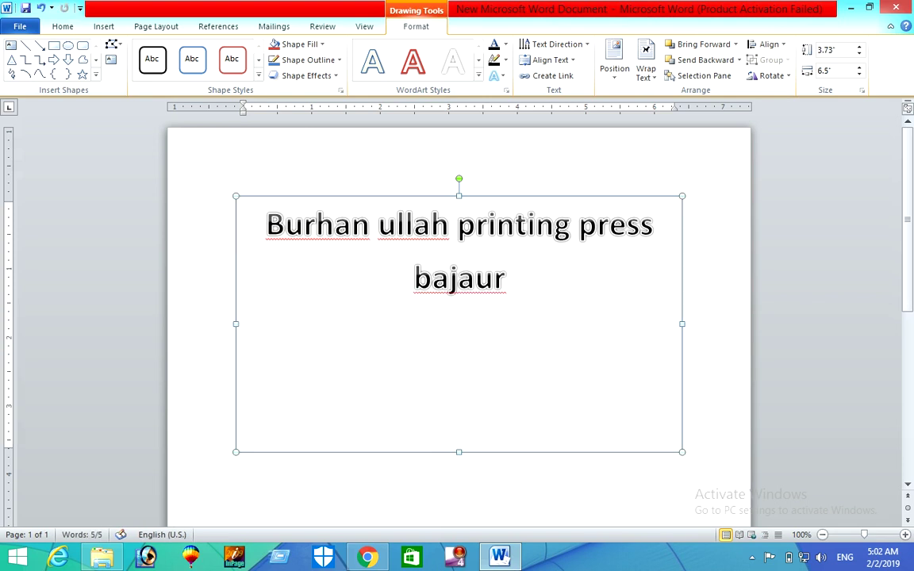
pyautogui.click(713, 395)
pyautogui.click(475, 277)
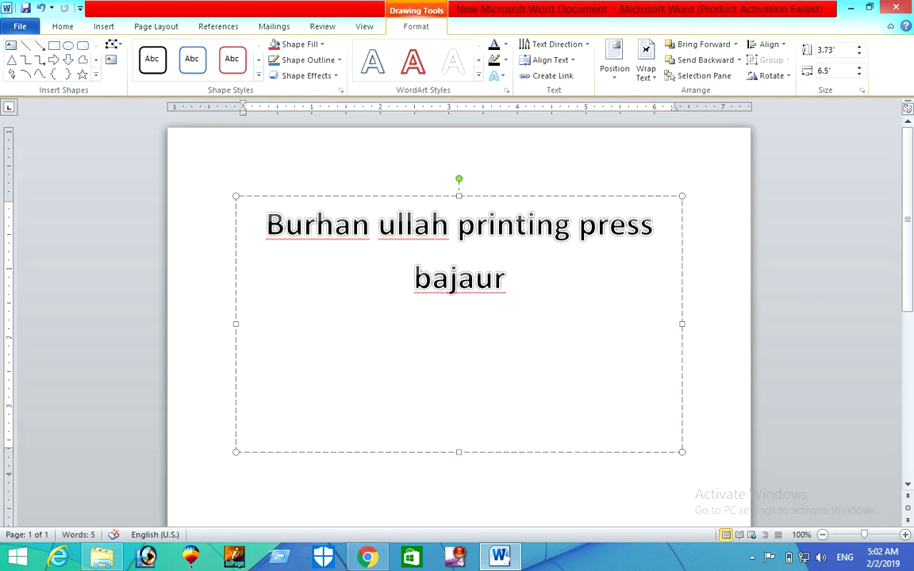
pyautogui.click(440, 460)
pyautogui.click(432, 277)
pyautogui.moveTo(458, 452); pyautogui.dragTo(466, 310)
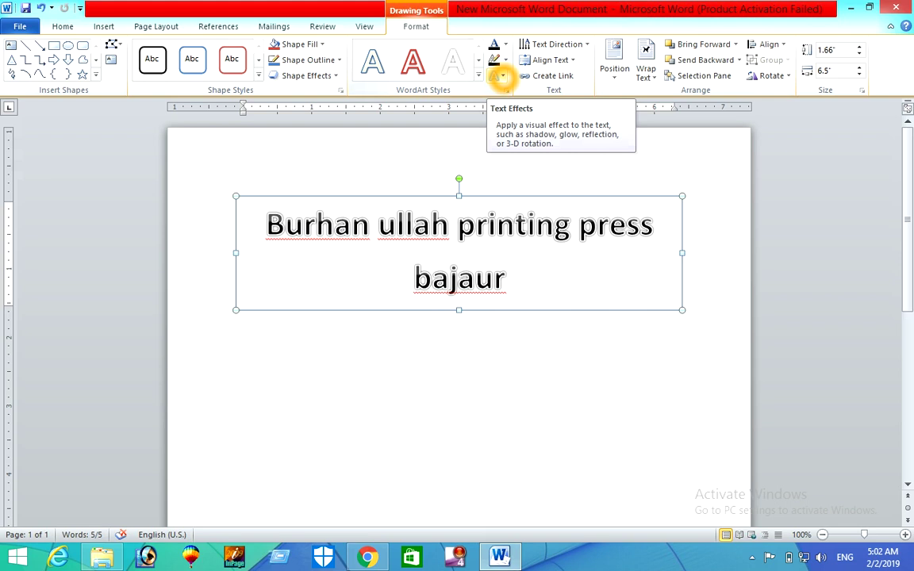
# Apply the Arch Up transform text effect to the WordArt title
pyautogui.click(502, 77)
pyautogui.moveTo(543, 228)
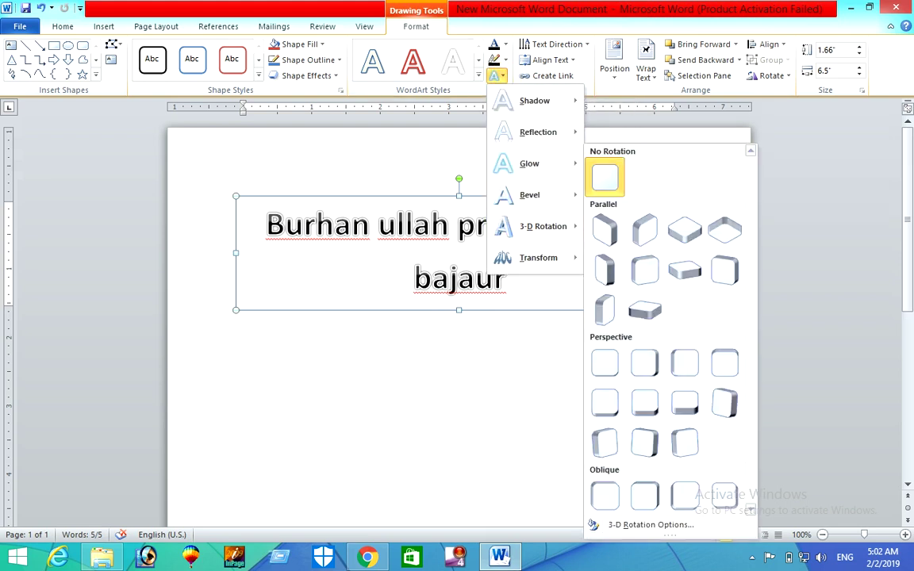
pyautogui.moveTo(538, 258)
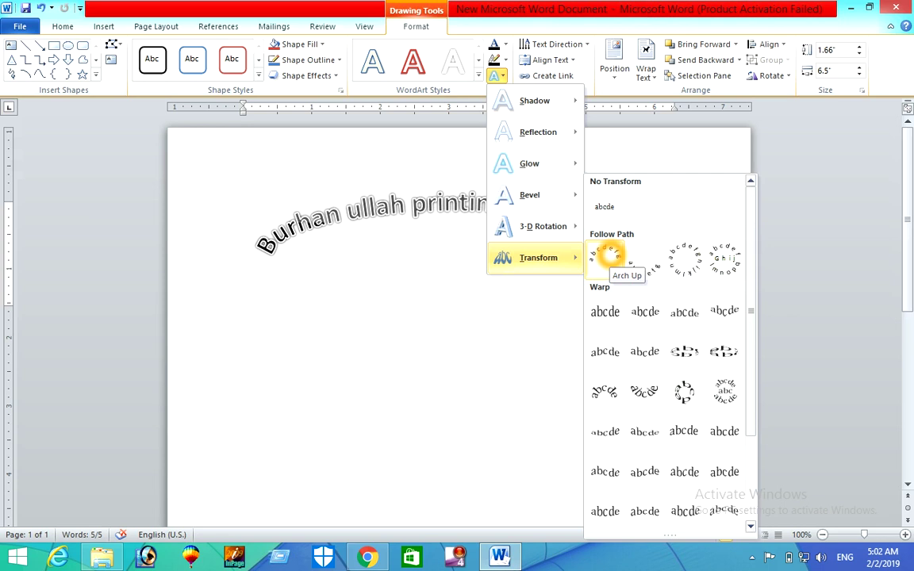
pyautogui.click(607, 254)
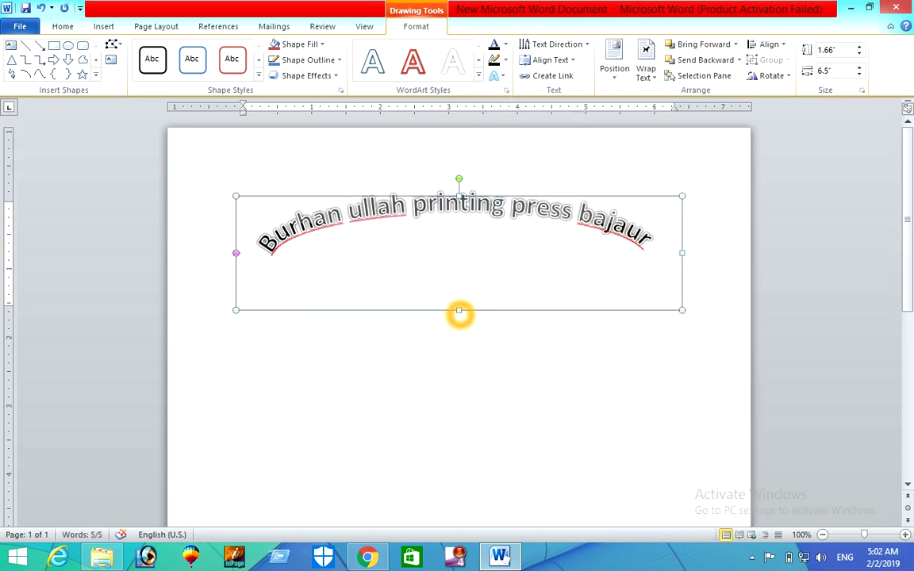
# Enlarge the arched WordArt box to 3.76" by 6.5"
pyautogui.moveTo(458, 311); pyautogui.dragTo(464, 403)
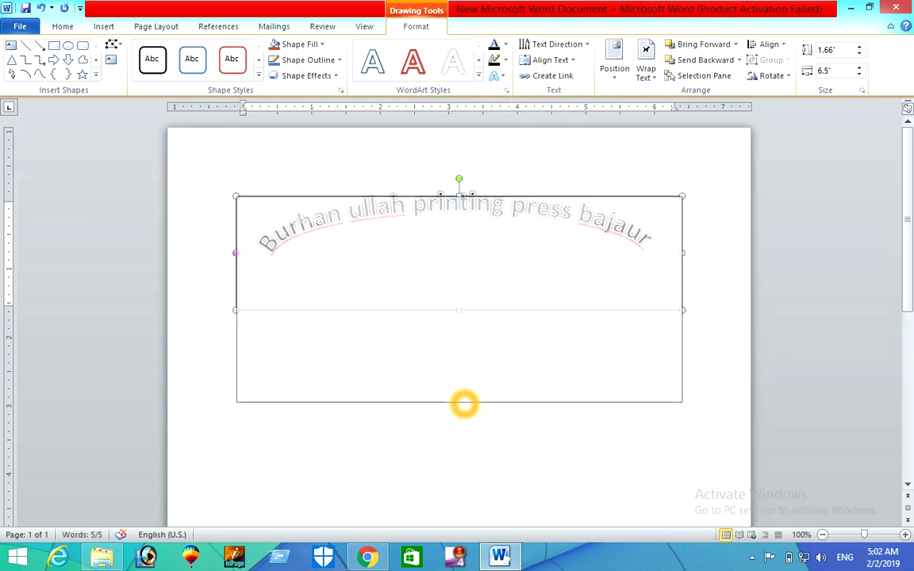
pyautogui.moveTo(458, 402); pyautogui.dragTo(468, 454)
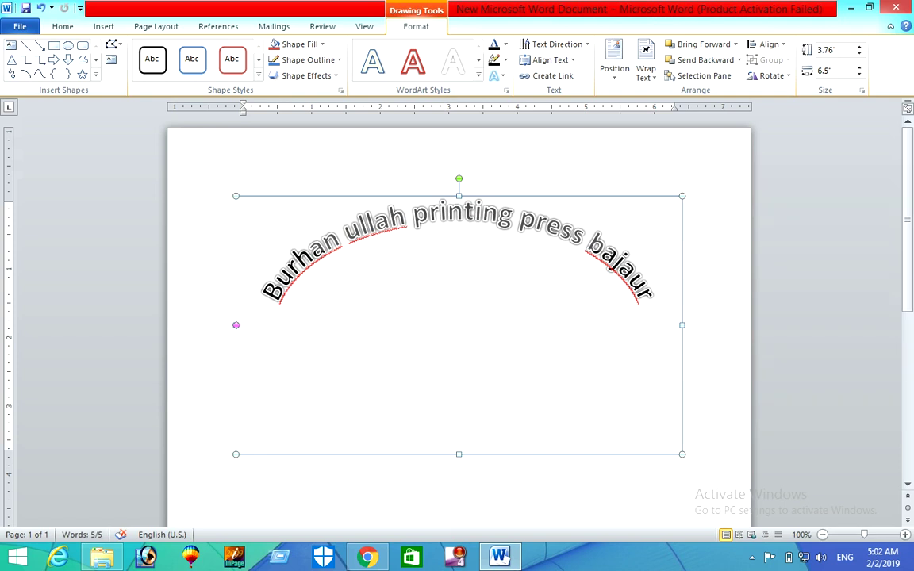
pyautogui.click(707, 298)
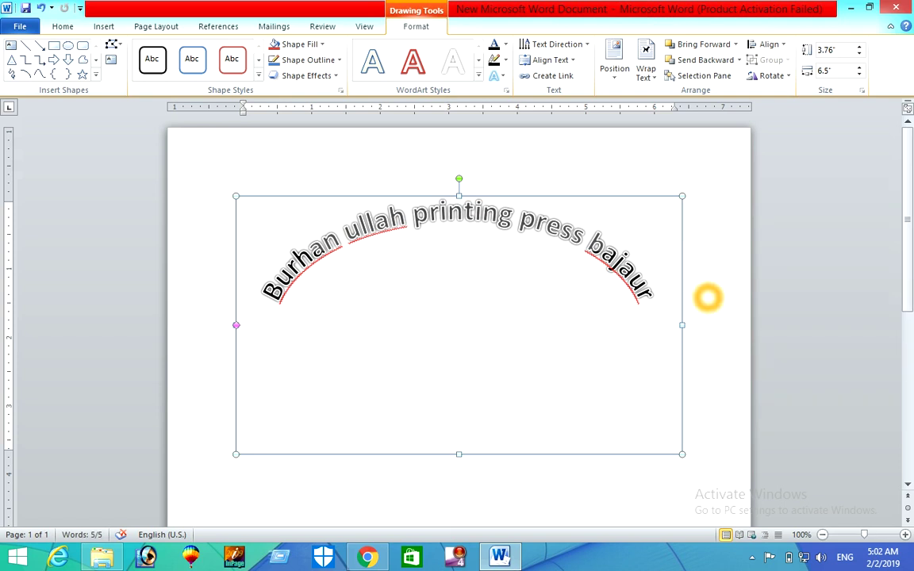
pyautogui.click(408, 215)
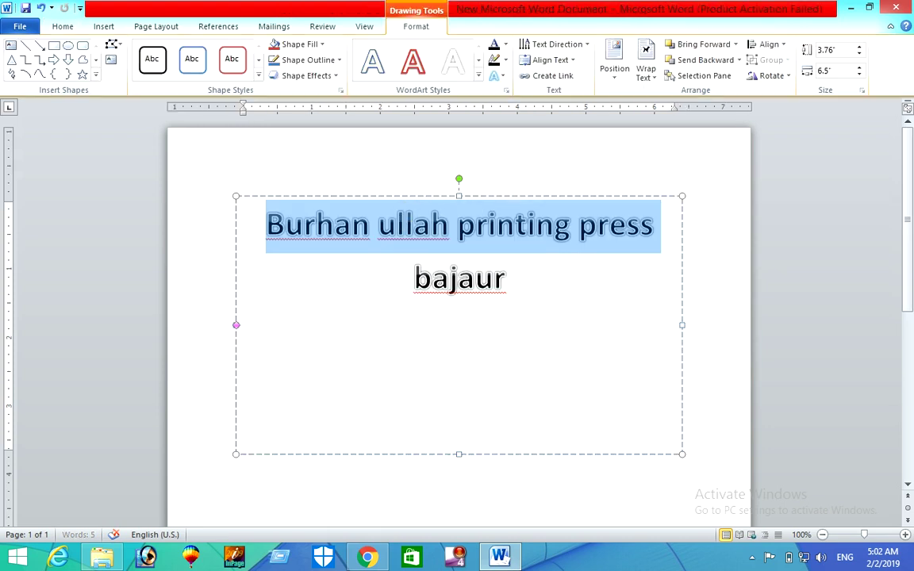
pyautogui.click(514, 492)
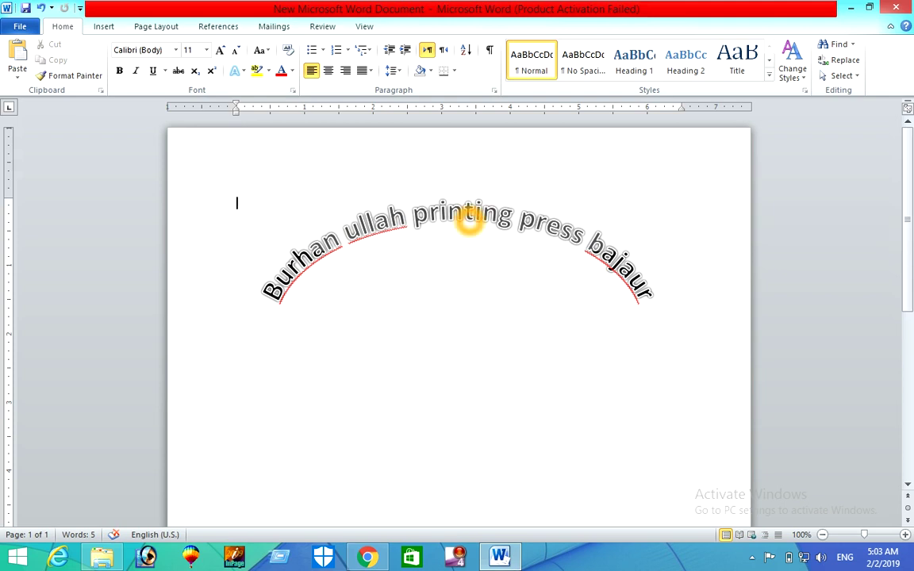
# Set the arched WordArt's text wrapping to Behind Text, then deselect it
pyautogui.click(469, 227)
pyautogui.tripleClick(480, 213)
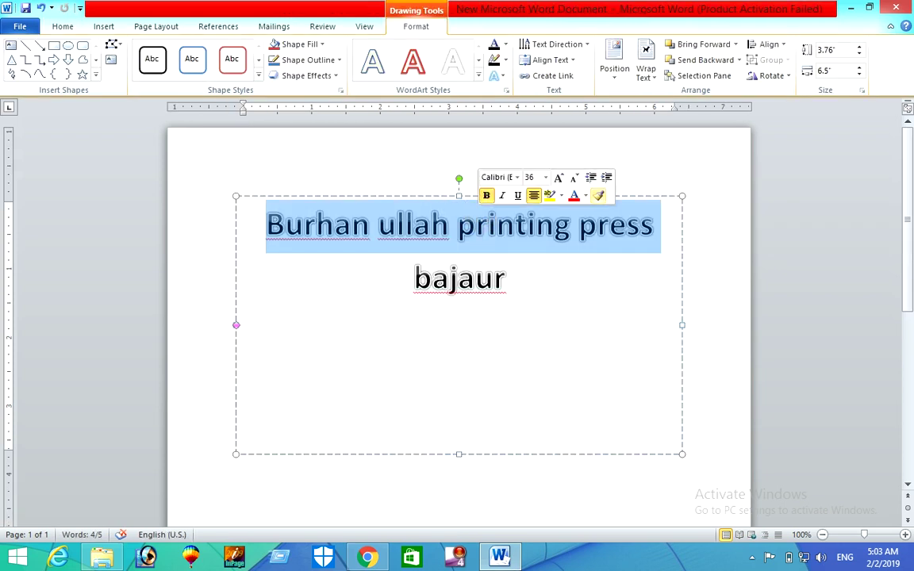
pyautogui.rightClick(658, 196)
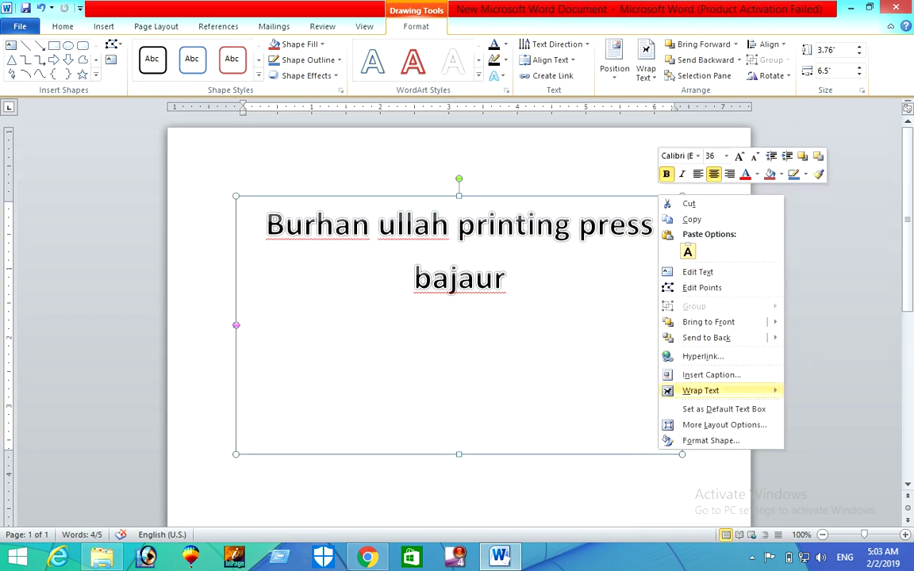
pyautogui.moveTo(733, 389)
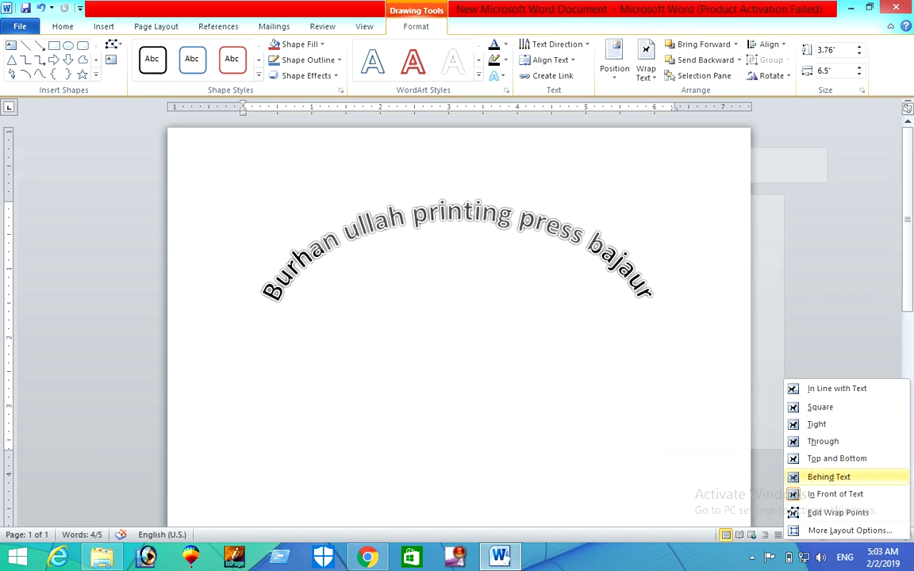
pyautogui.click(829, 476)
pyautogui.scroll(-2, 591, 429)
pyautogui.click(511, 409)
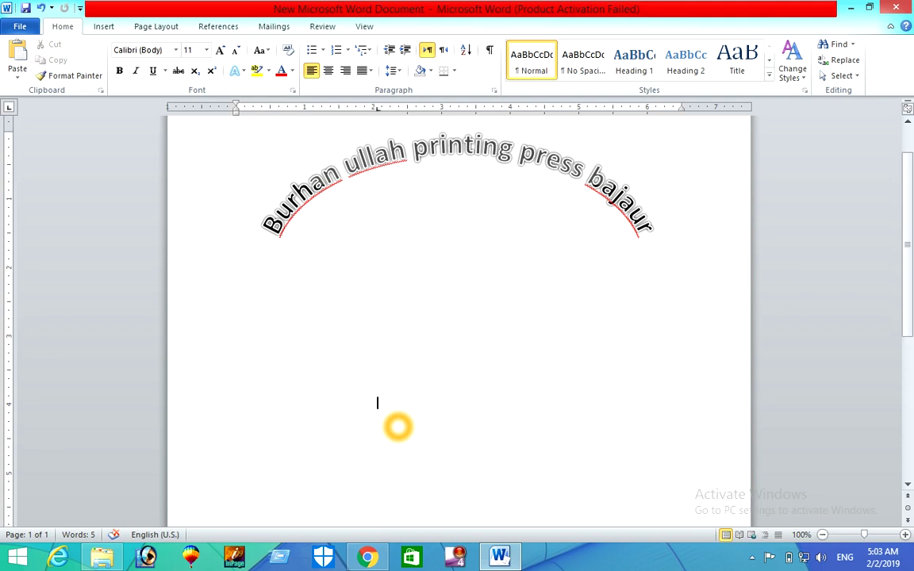
# Generate three sample paragraphs below the title using =rand()
pyautogui.write('=rand(')
pyautogui.press('Return')
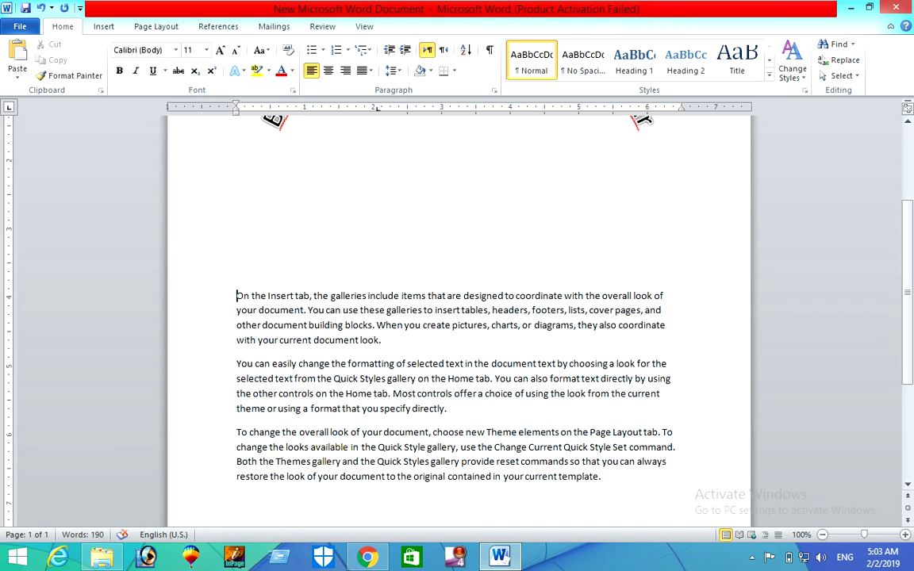
pyautogui.scroll(-3, 329, 454)
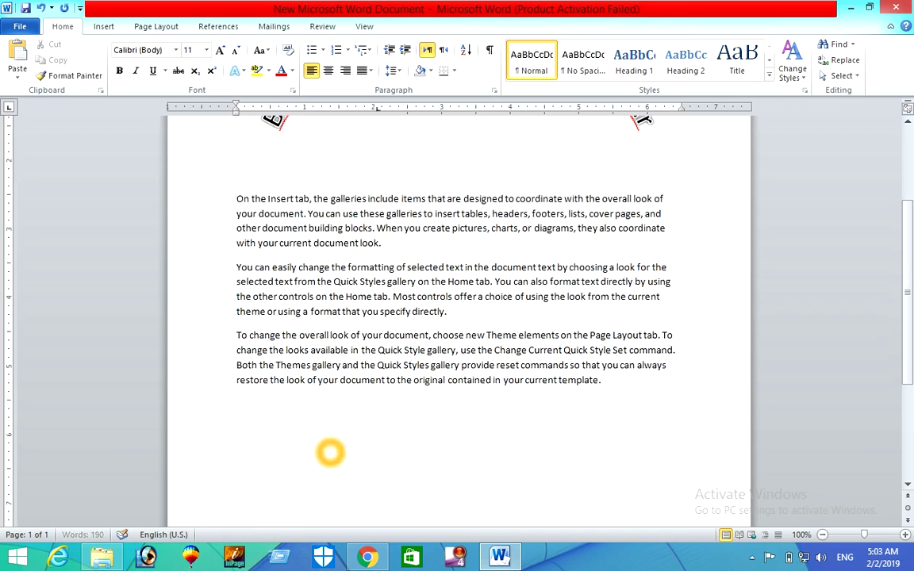
pyautogui.scroll(2, 333, 449)
pyautogui.scroll(2, 378, 424)
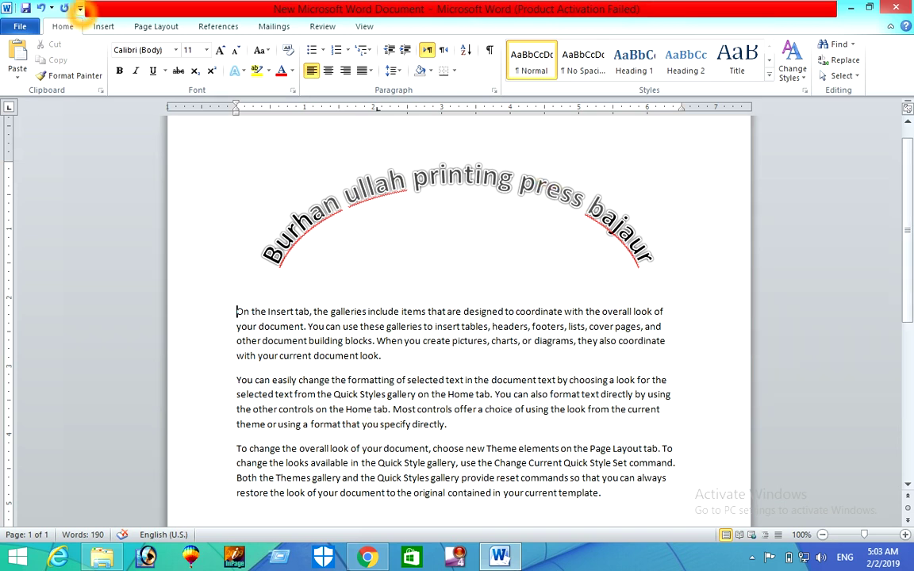
pyautogui.click(104, 26)
pyautogui.scroll(-5, 458, 317)
pyautogui.click(635, 321)
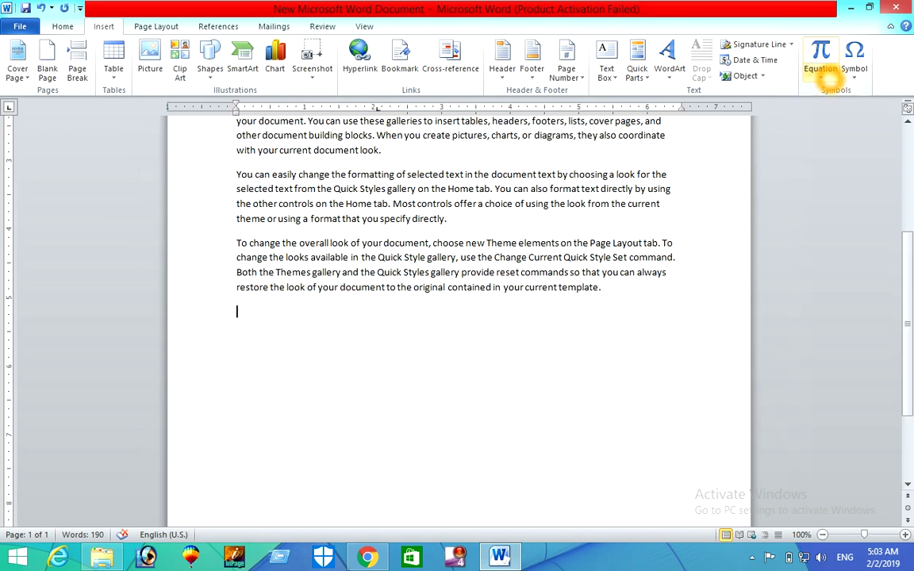
pyautogui.click(826, 77)
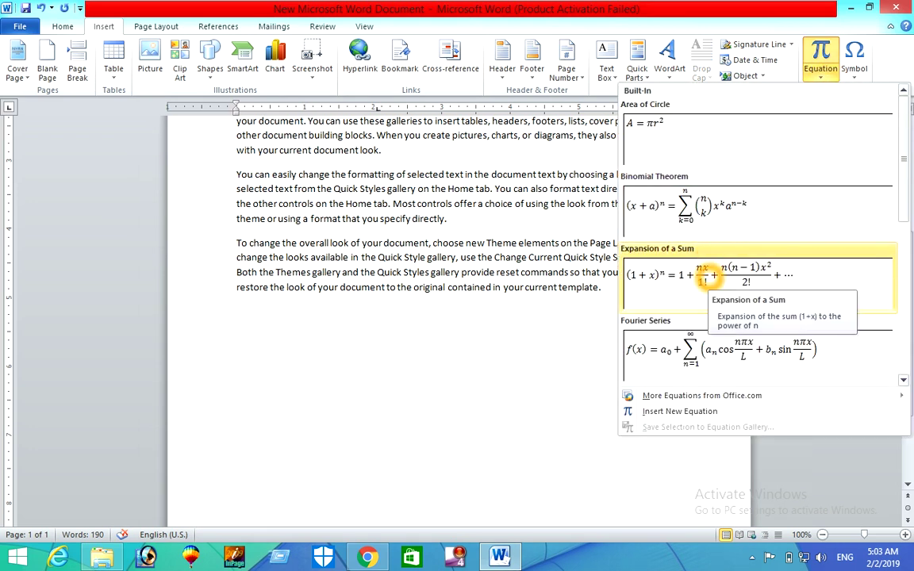
pyautogui.click(702, 276)
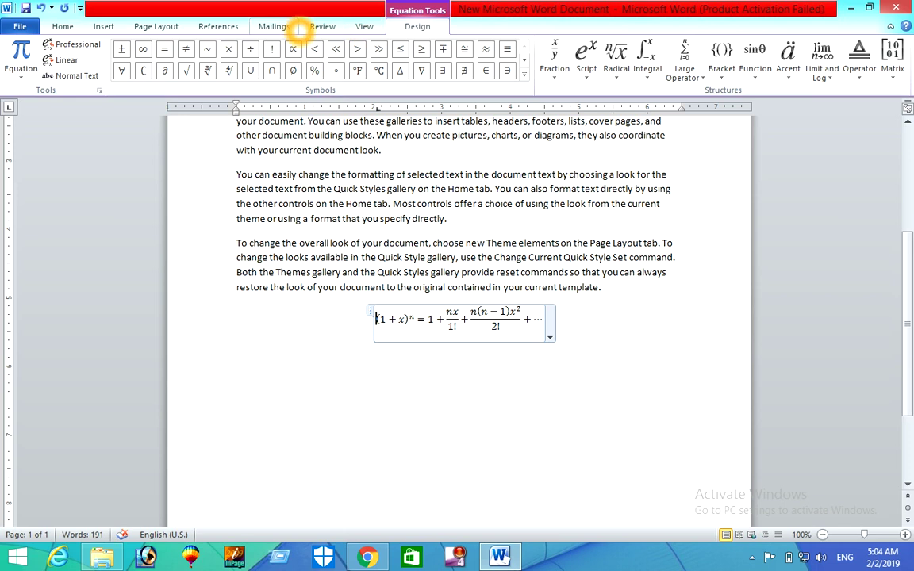
pyautogui.click(104, 26)
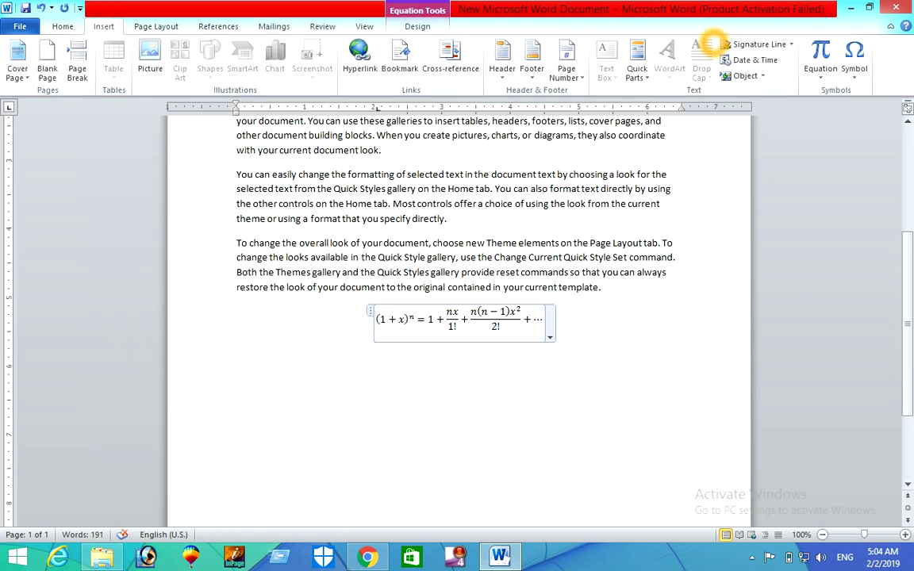
pyautogui.click(854, 73)
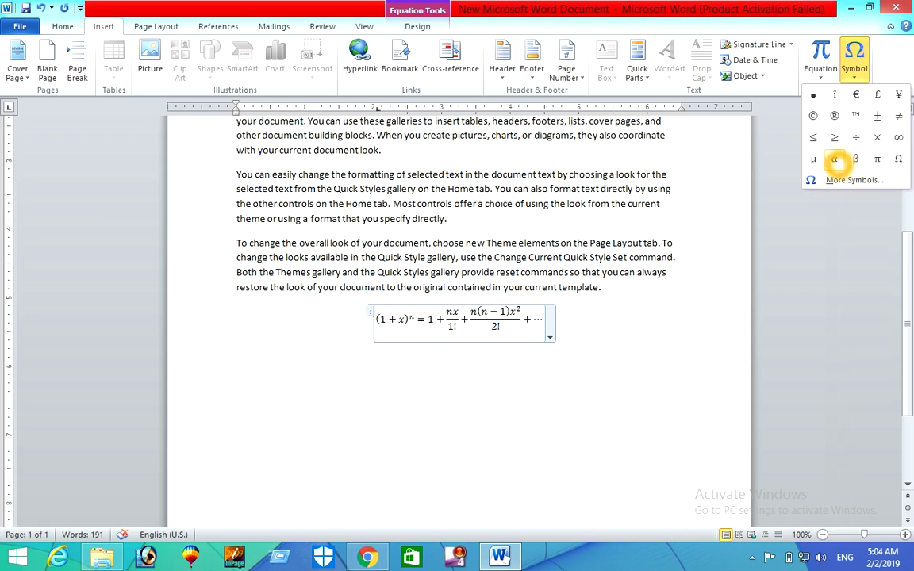
pyautogui.click(899, 161)
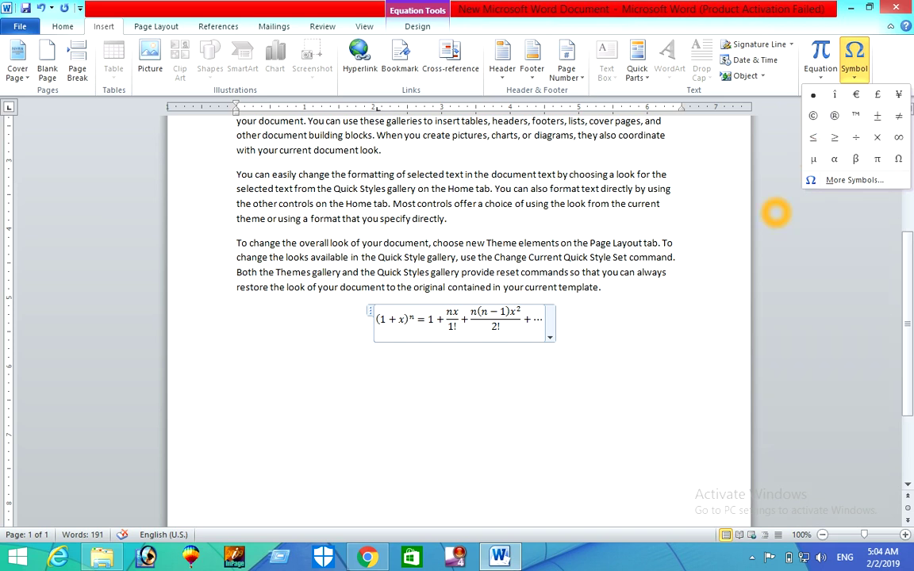
pyautogui.click(593, 311)
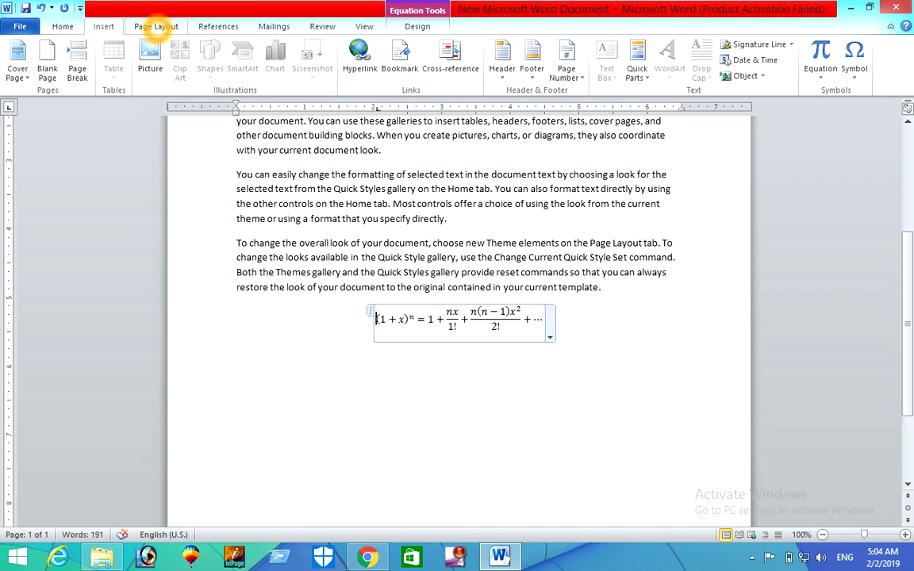
# Apply the Elemental document theme
pyautogui.click(151, 26)
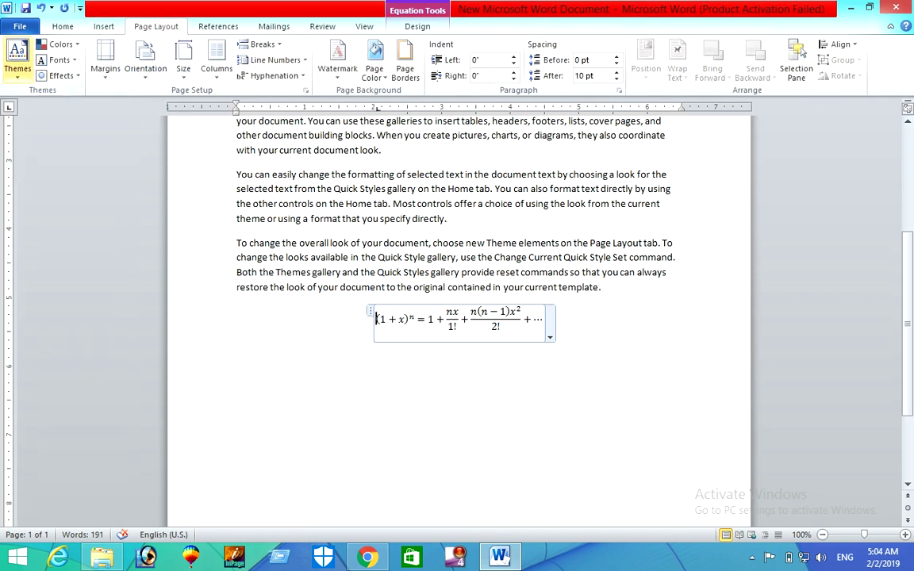
pyautogui.click(18, 73)
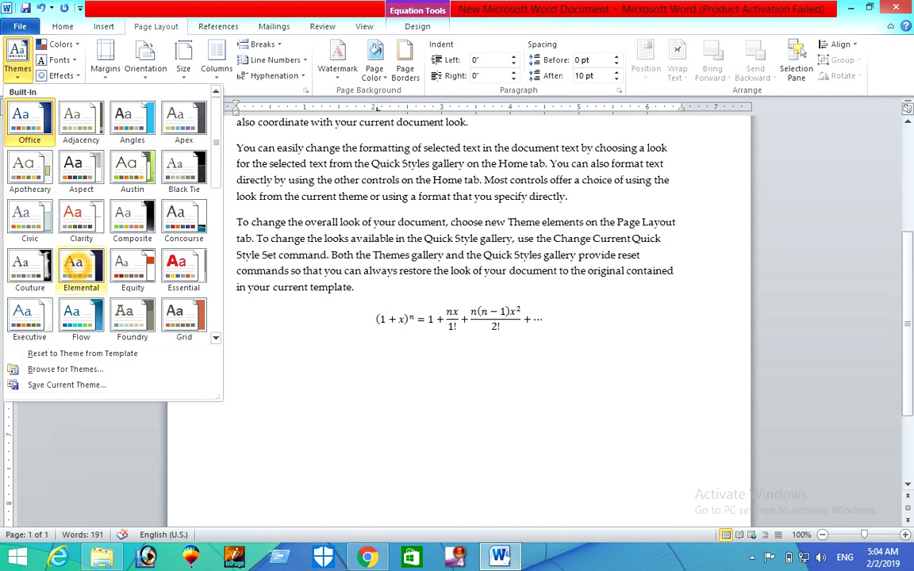
pyautogui.click(73, 266)
pyautogui.scroll(5, 376, 300)
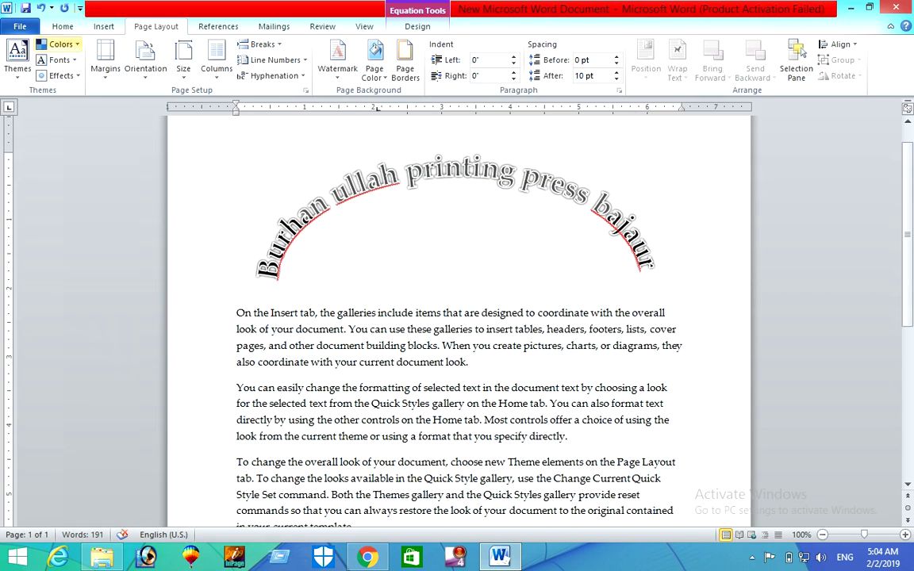
# Apply the Adjacency theme fonts and the Equity theme effects
pyautogui.click(63, 43)
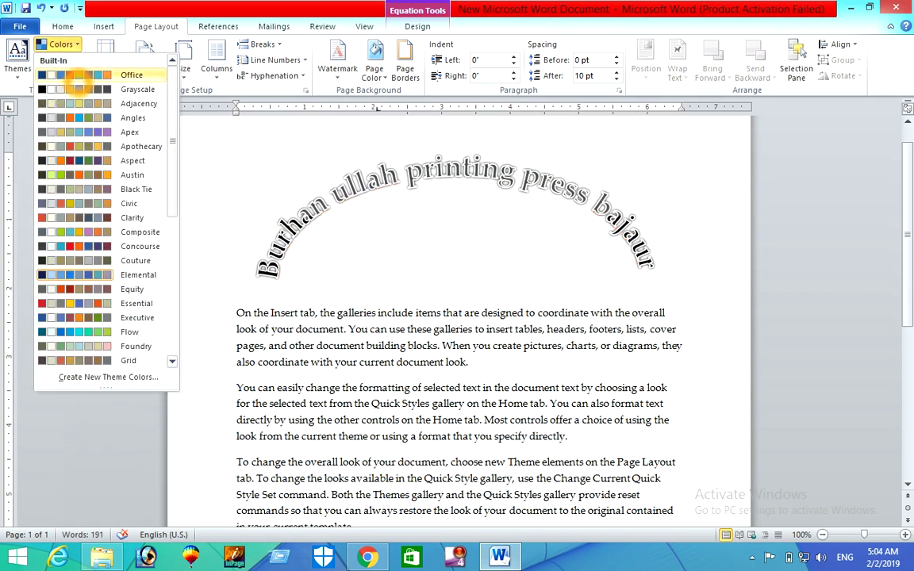
pyautogui.click(62, 43)
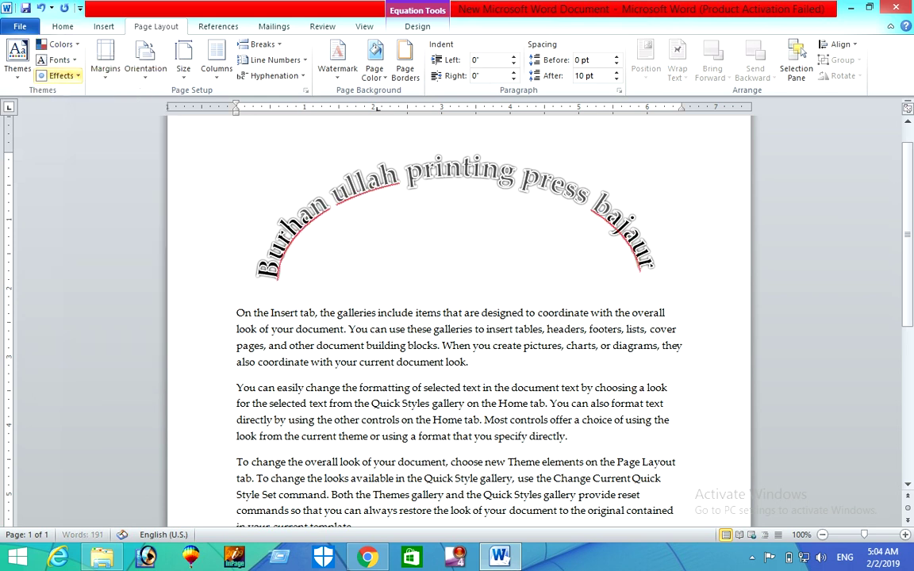
pyautogui.click(60, 59)
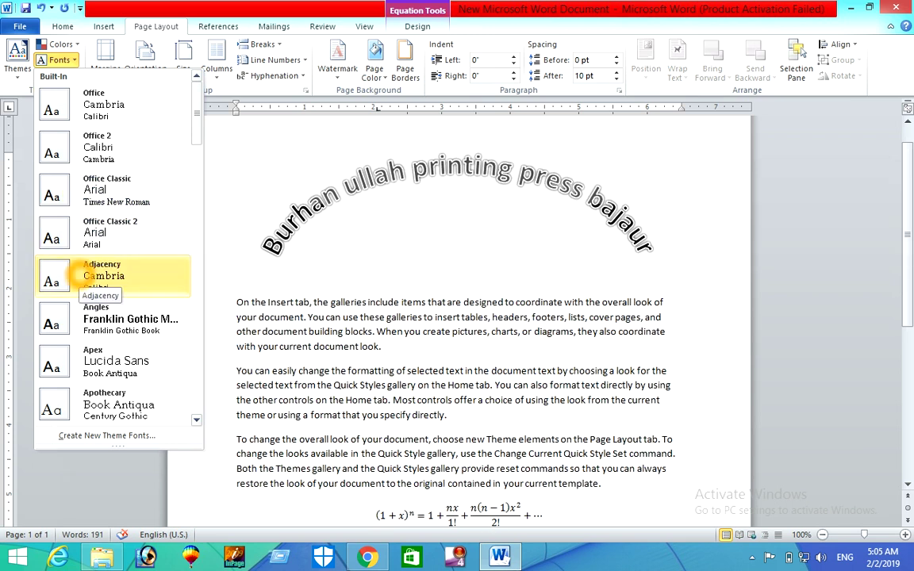
pyautogui.click(71, 275)
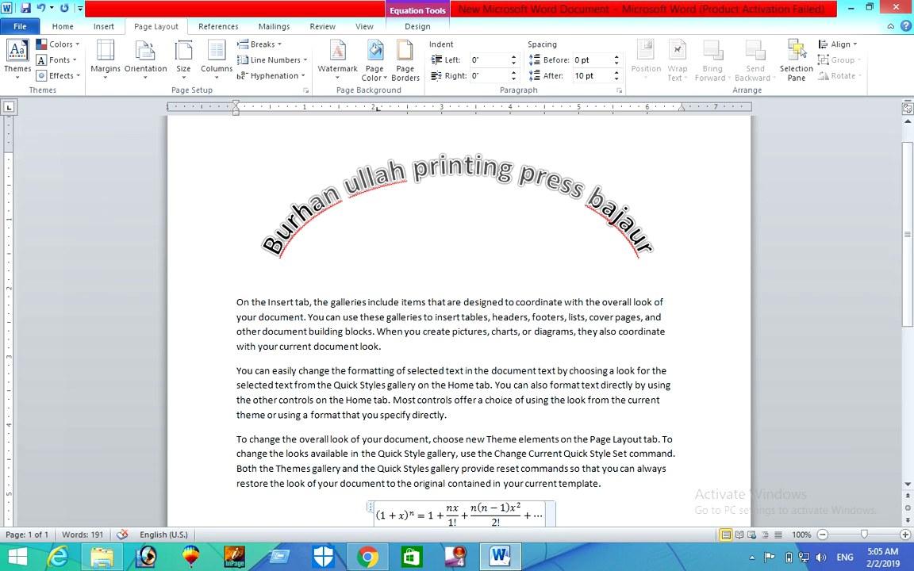
pyautogui.click(61, 75)
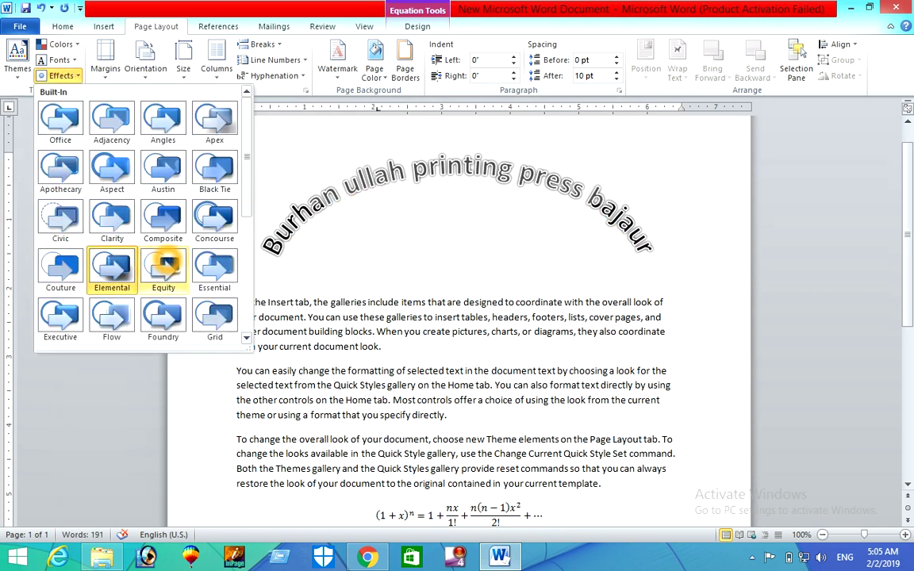
pyautogui.click(168, 255)
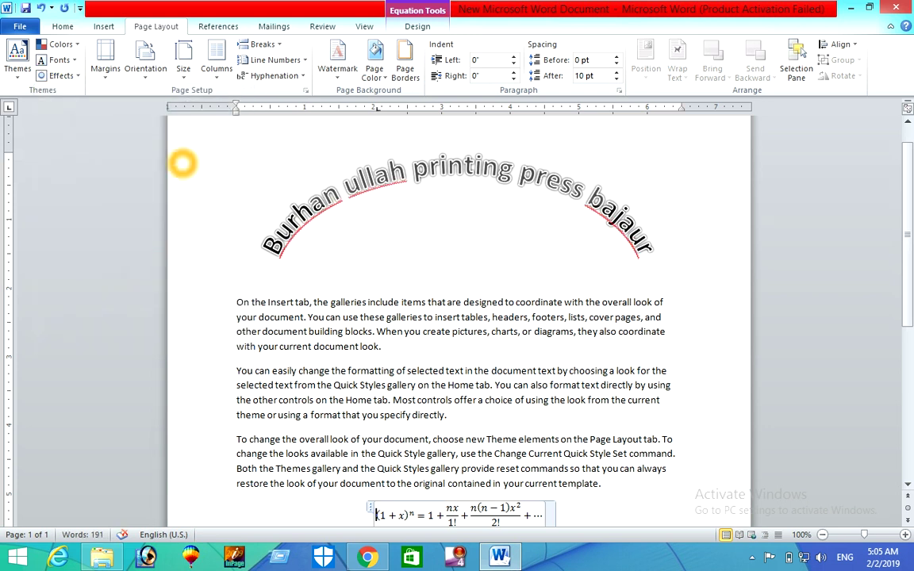
pyautogui.click(106, 62)
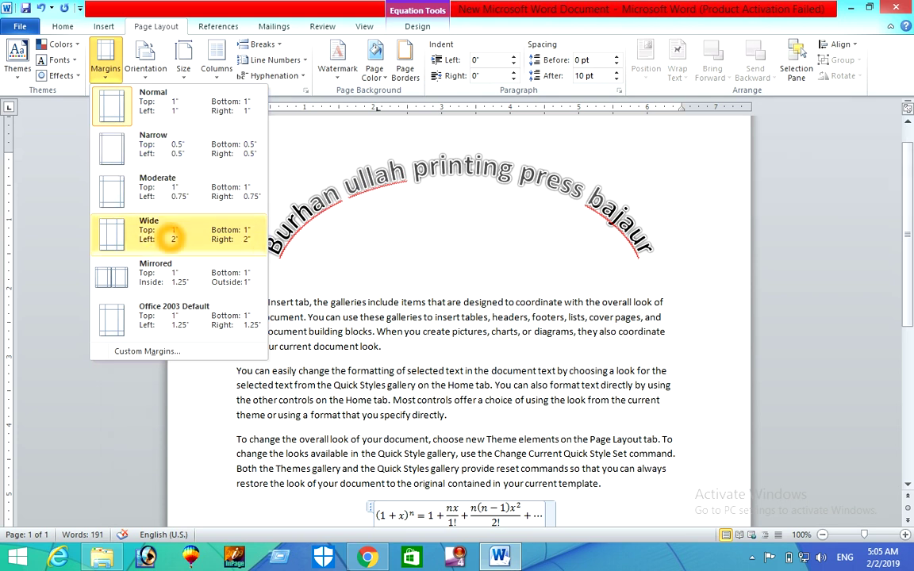
pyautogui.click(146, 110)
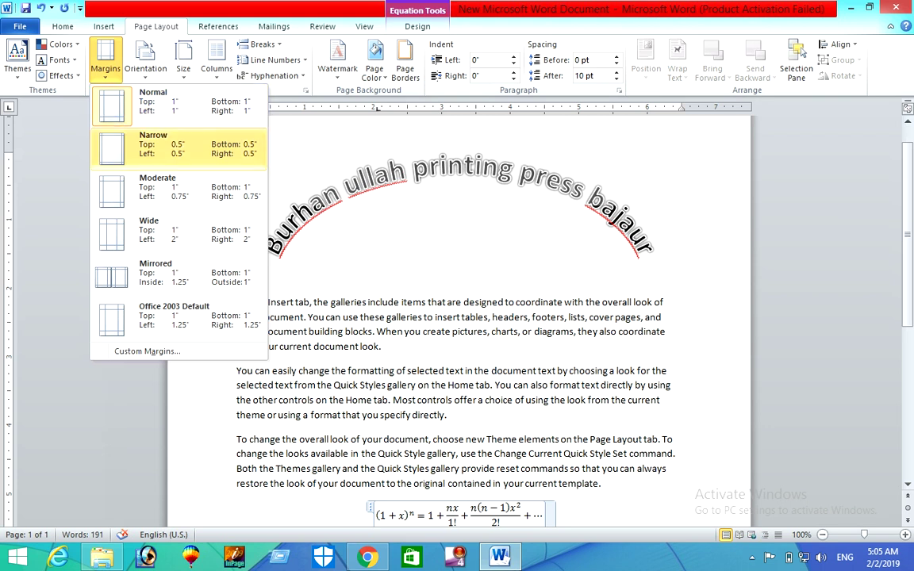
pyautogui.click(111, 145)
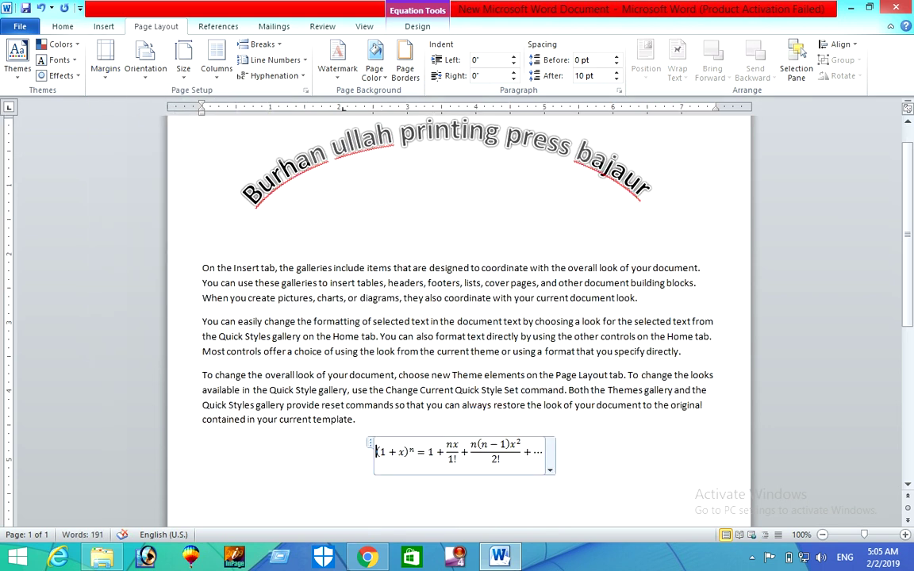
pyautogui.scroll(1, 171, 117)
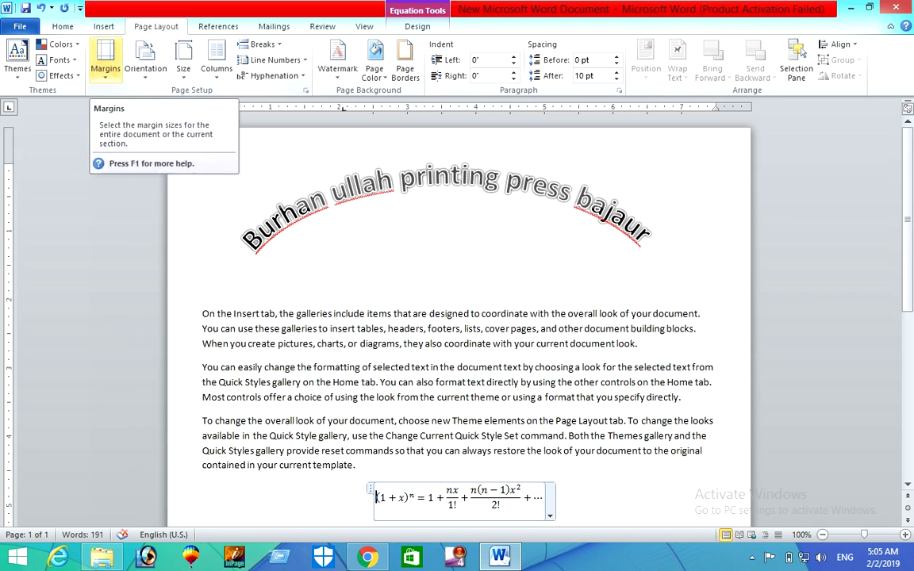
pyautogui.click(105, 63)
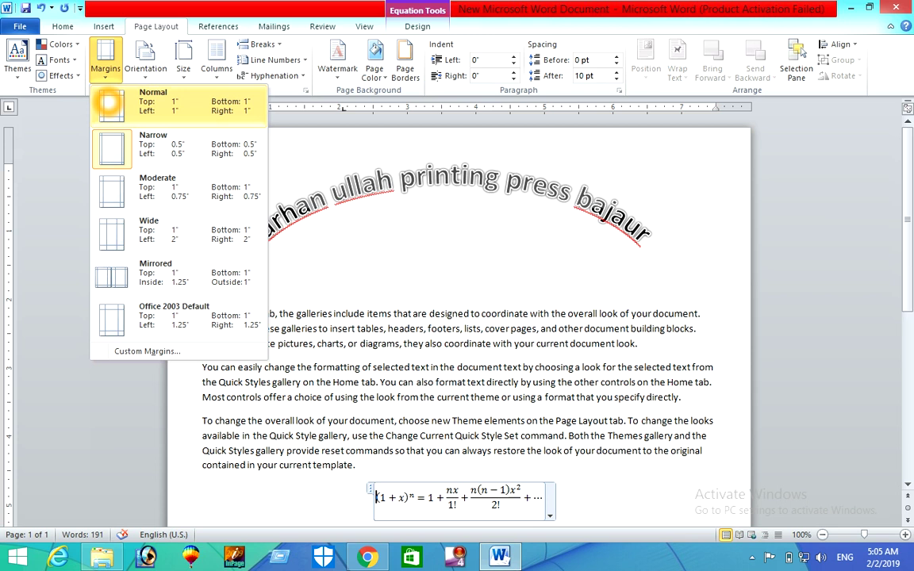
pyautogui.click(110, 102)
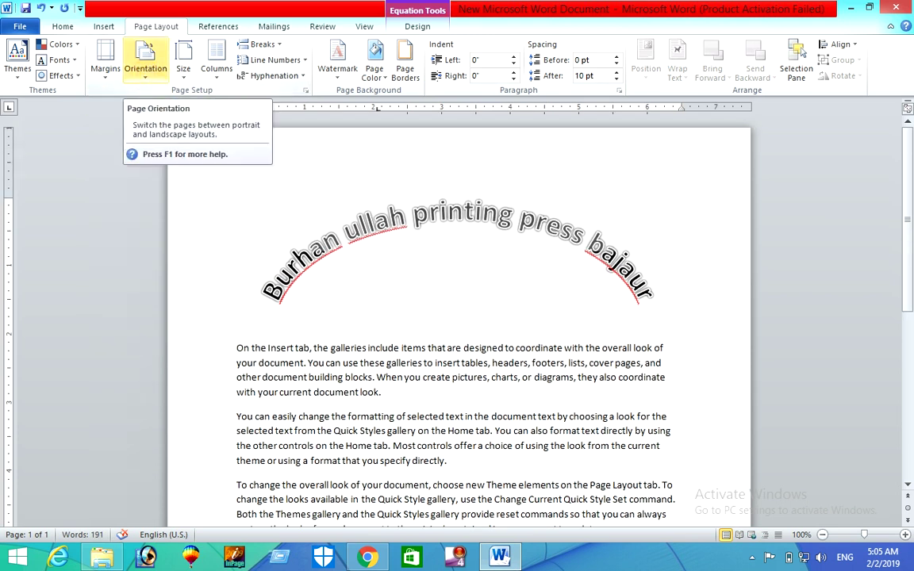
pyautogui.click(142, 59)
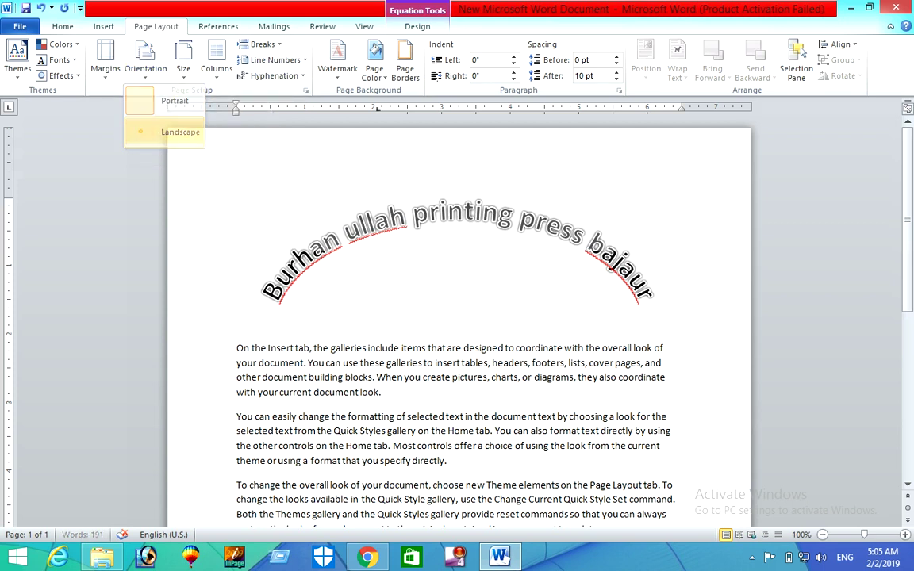
pyautogui.click(138, 132)
pyautogui.click(145, 80)
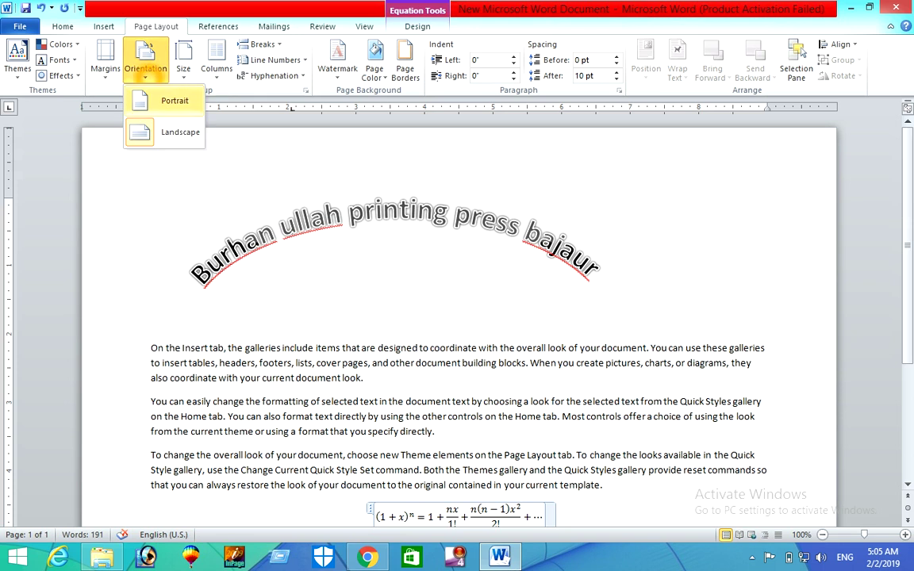
pyautogui.click(167, 101)
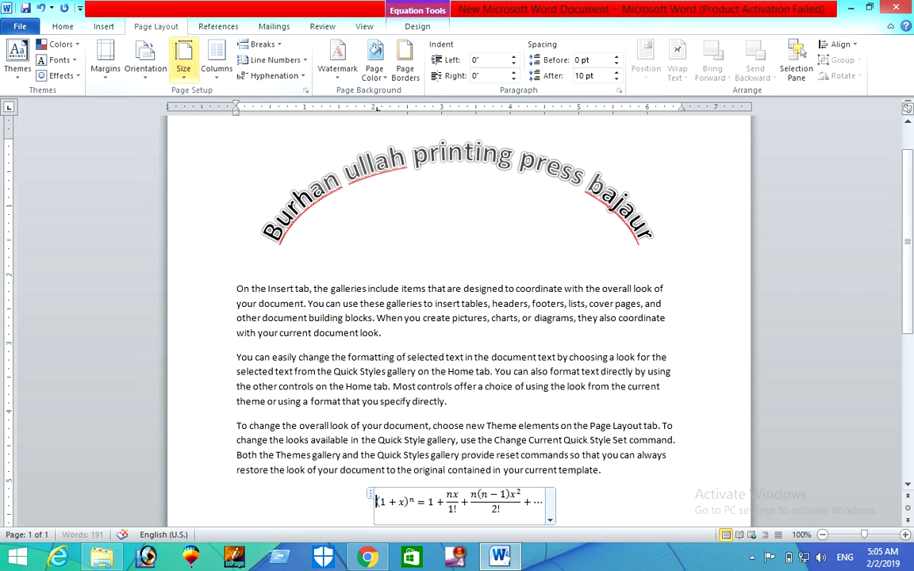
pyautogui.click(184, 77)
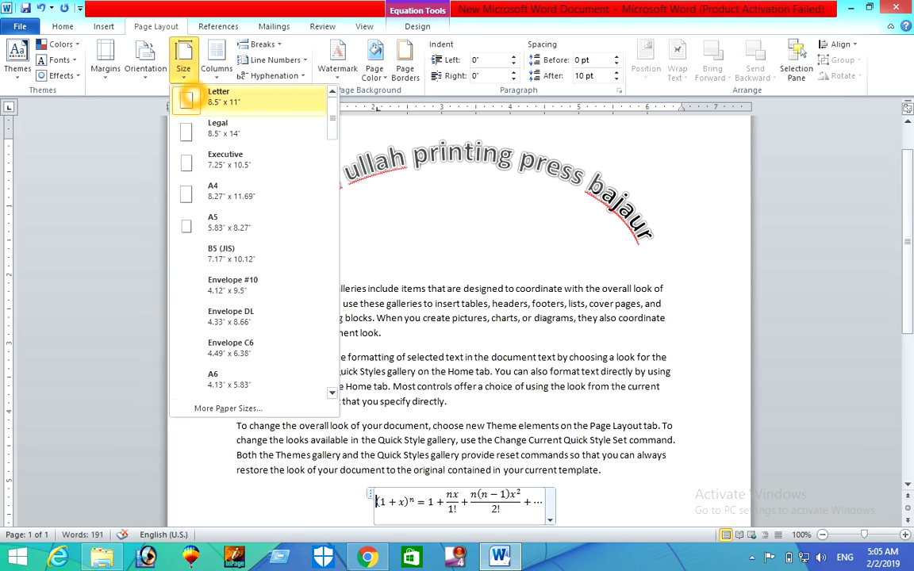
pyautogui.click(194, 127)
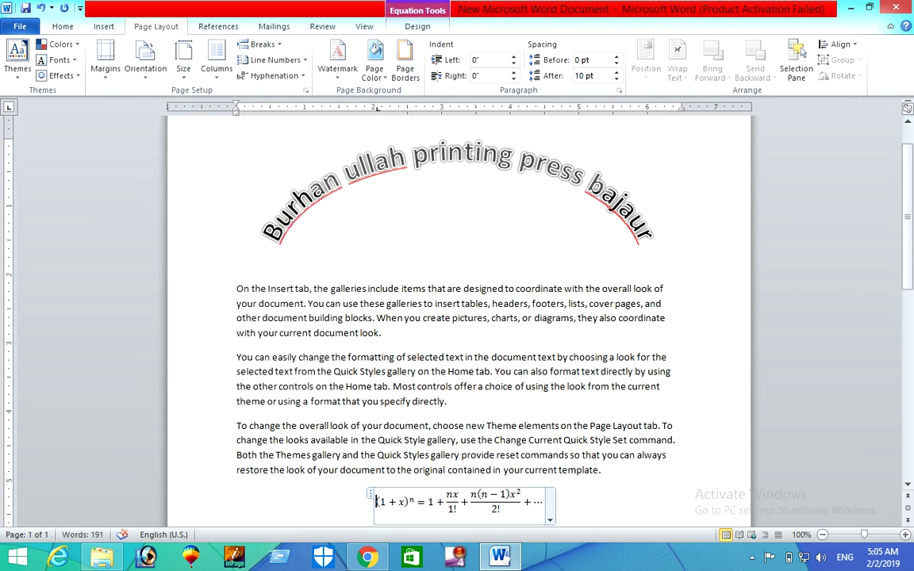
pyautogui.click(183, 60)
pyautogui.click(195, 102)
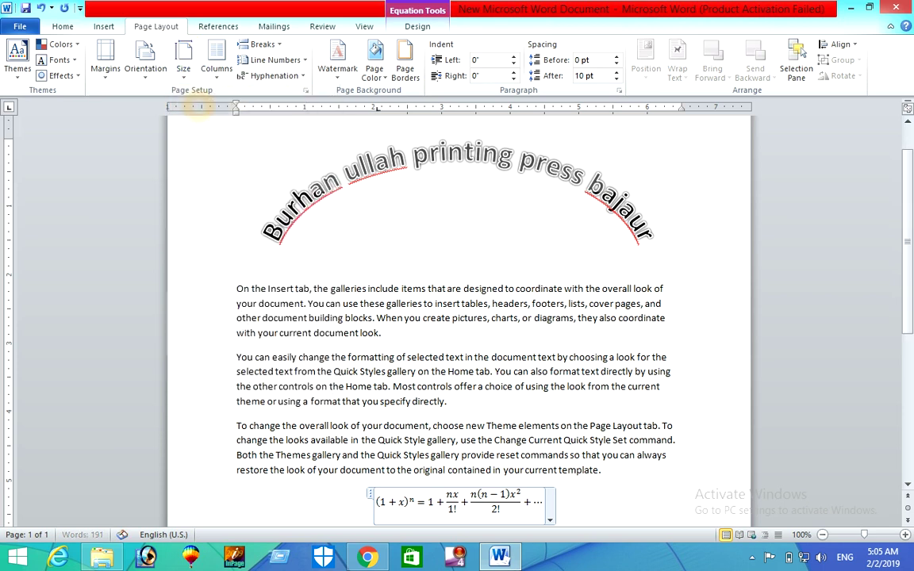
pyautogui.click(183, 59)
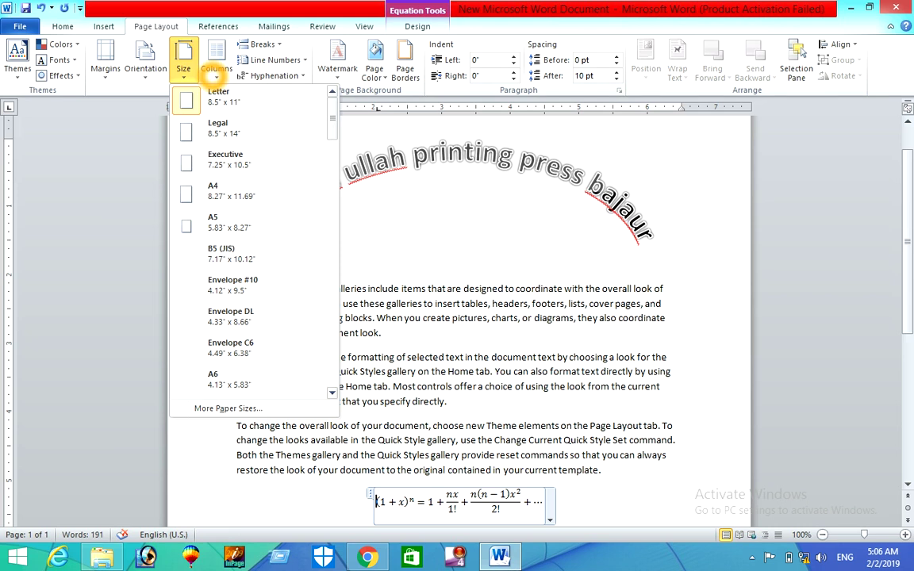
pyautogui.click(215, 72)
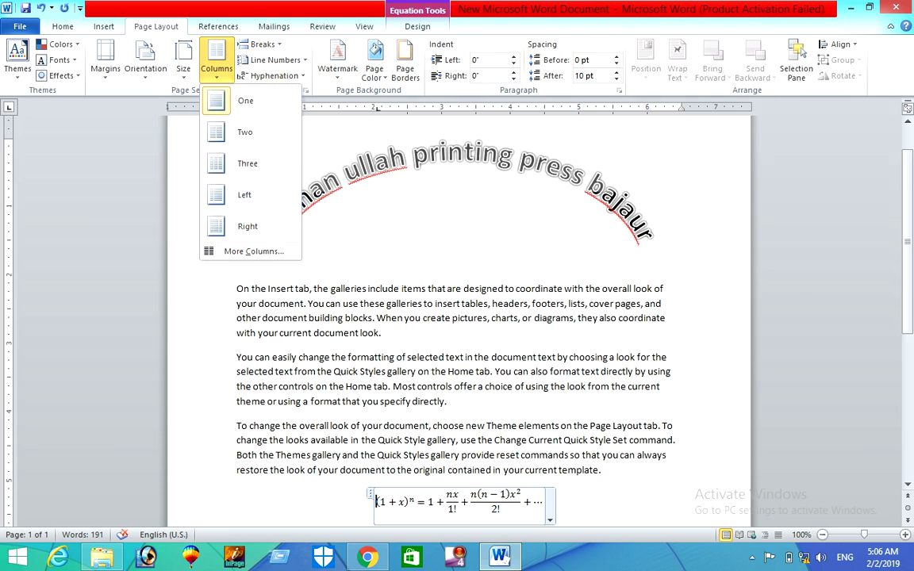
pyautogui.click(260, 44)
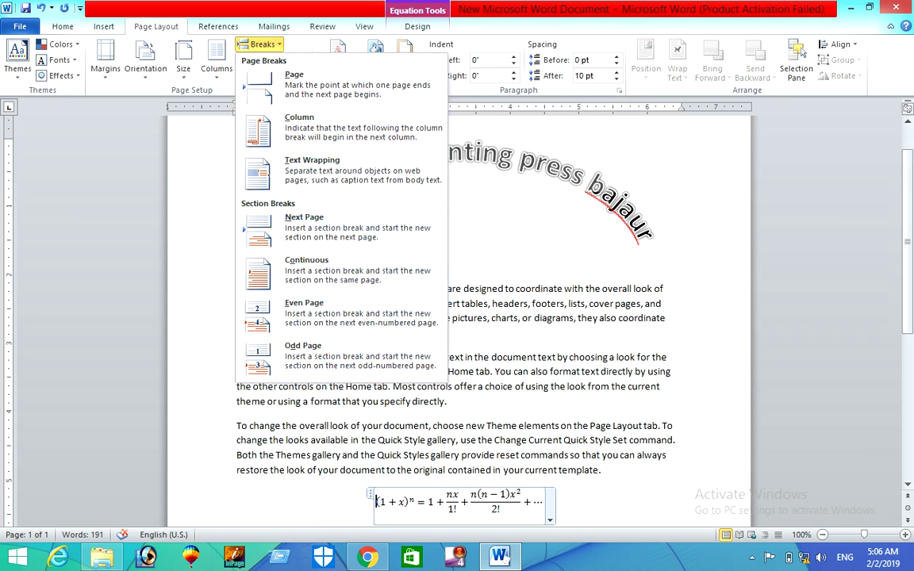
pyautogui.click(262, 44)
pyautogui.click(274, 60)
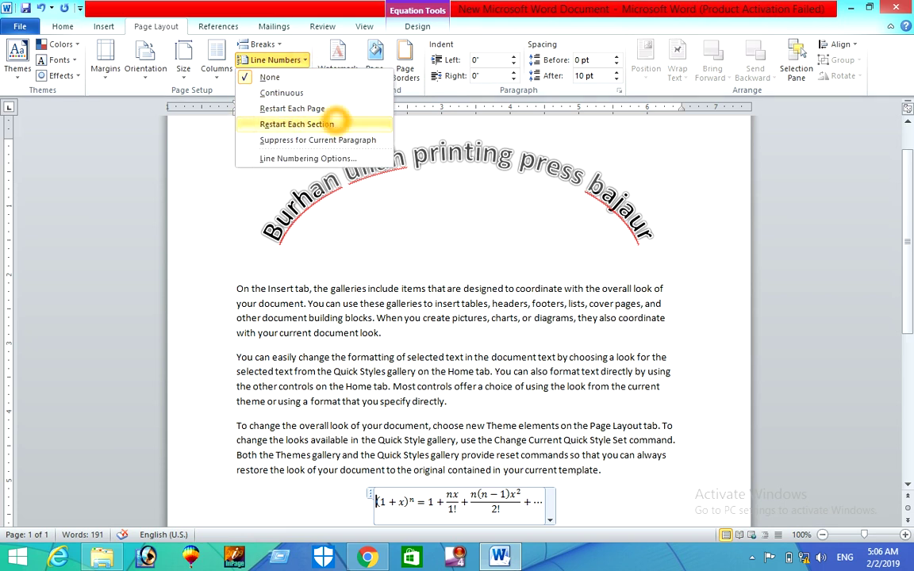
pyautogui.click(275, 59)
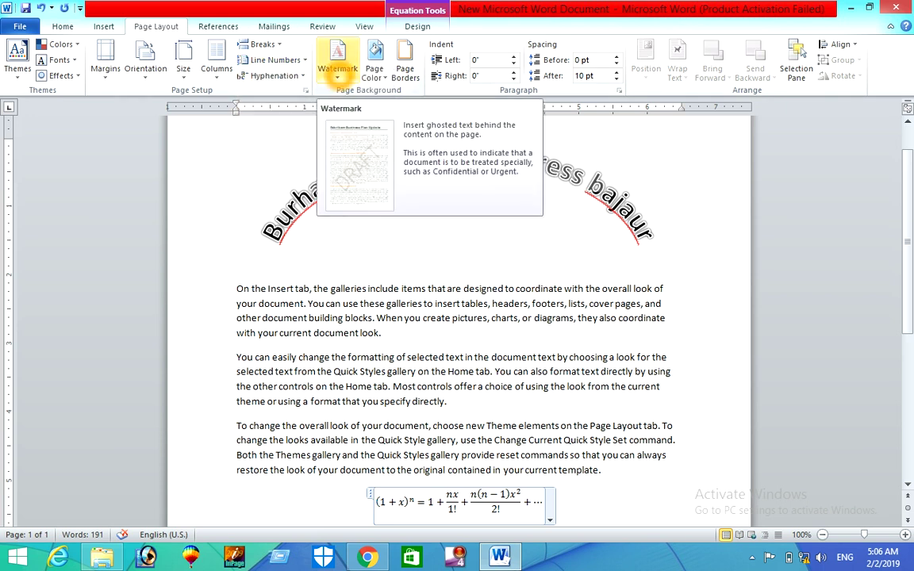
# Replace the ASAP custom text watermark with the printing press name
pyautogui.click(337, 73)
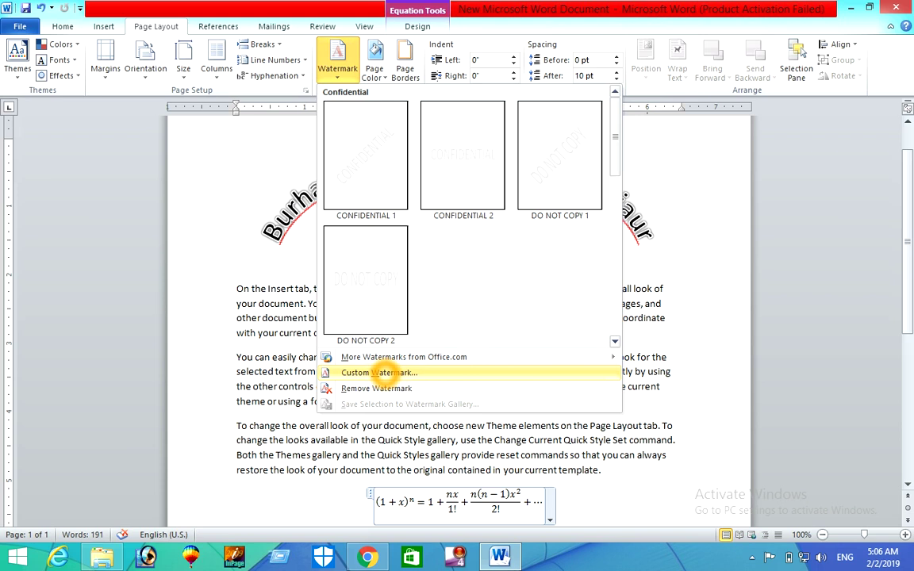
pyautogui.click(482, 373)
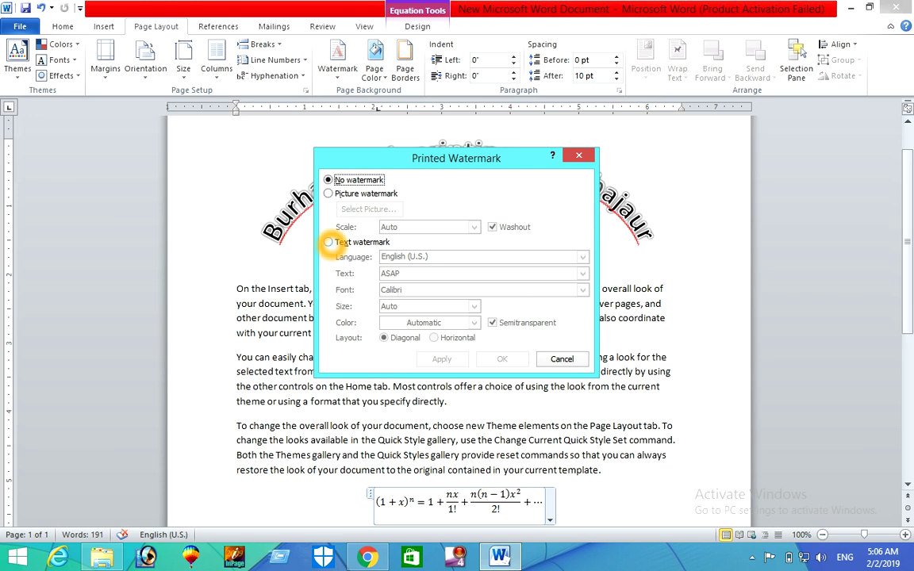
pyautogui.click(328, 241)
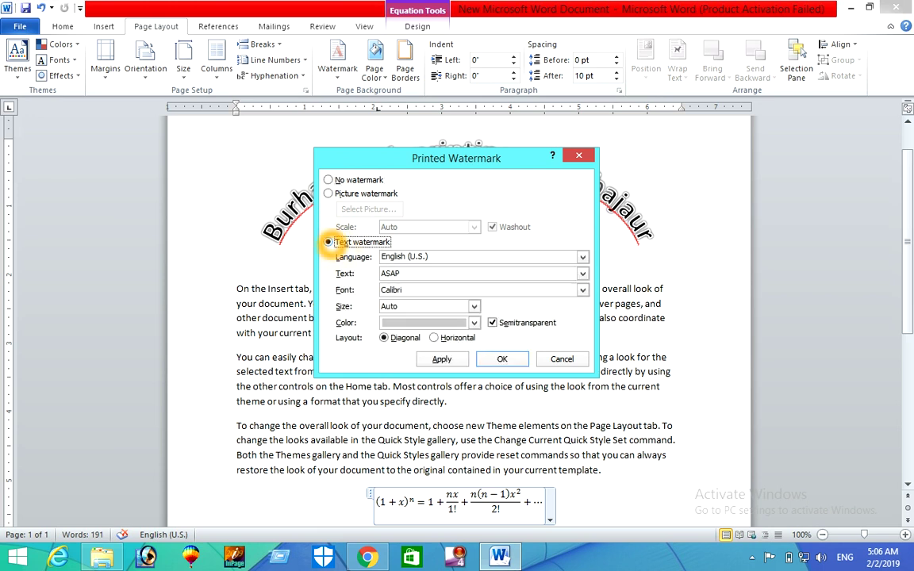
pyautogui.click(409, 272)
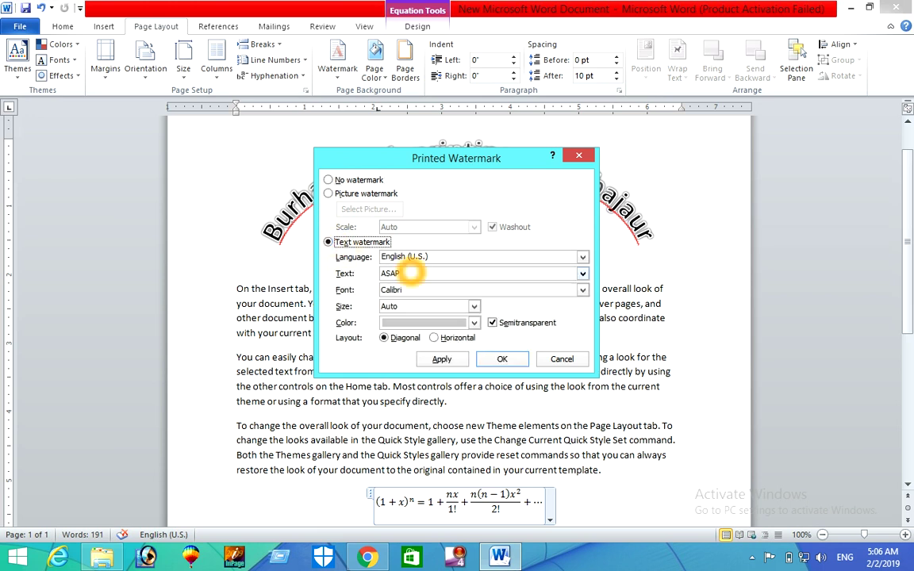
pyautogui.moveTo(386, 273); pyautogui.dragTo(344, 273)
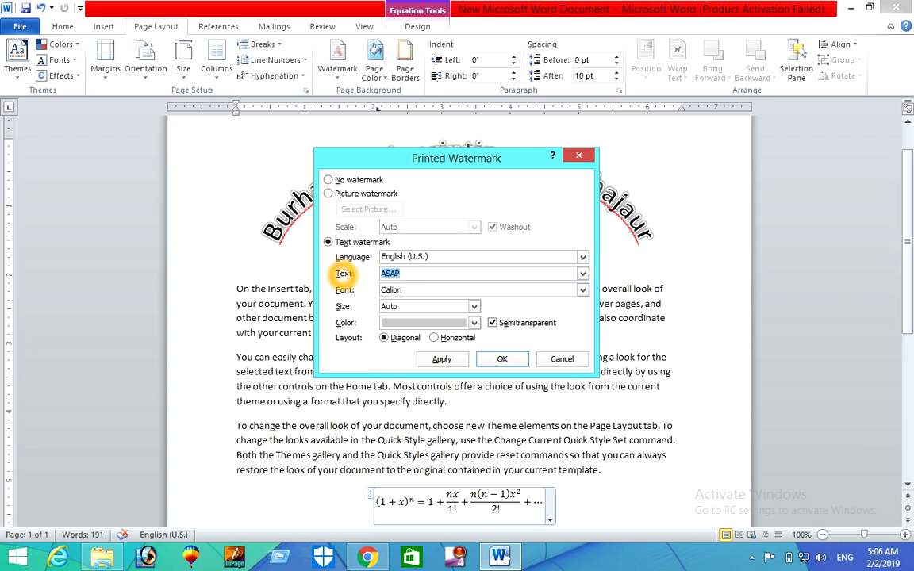
pyautogui.press('BackSpace')
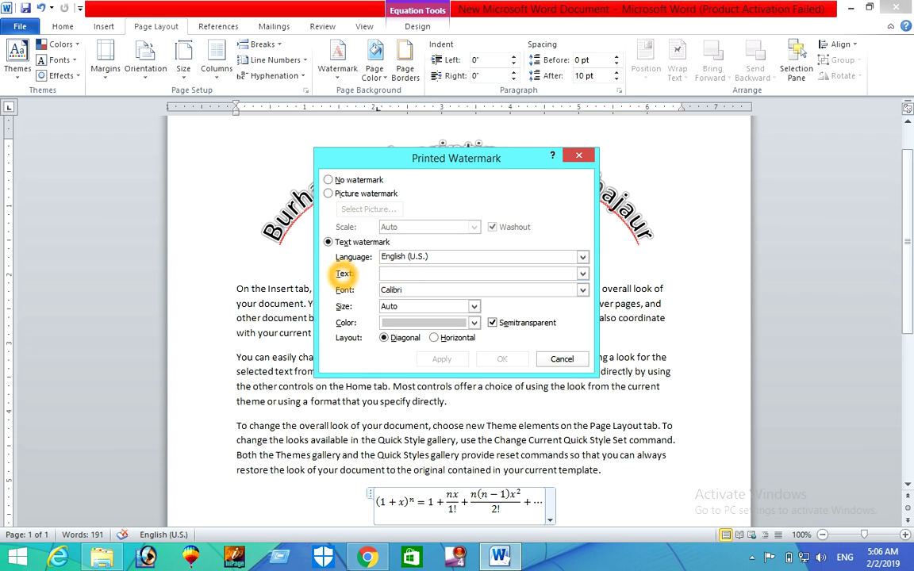
pyautogui.write('burhan ullah printing press')
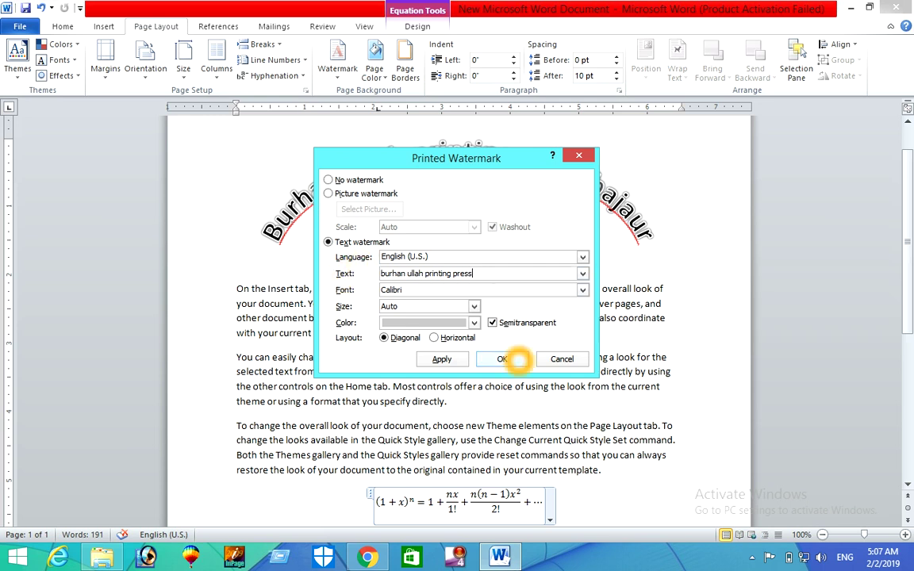
pyautogui.click(502, 358)
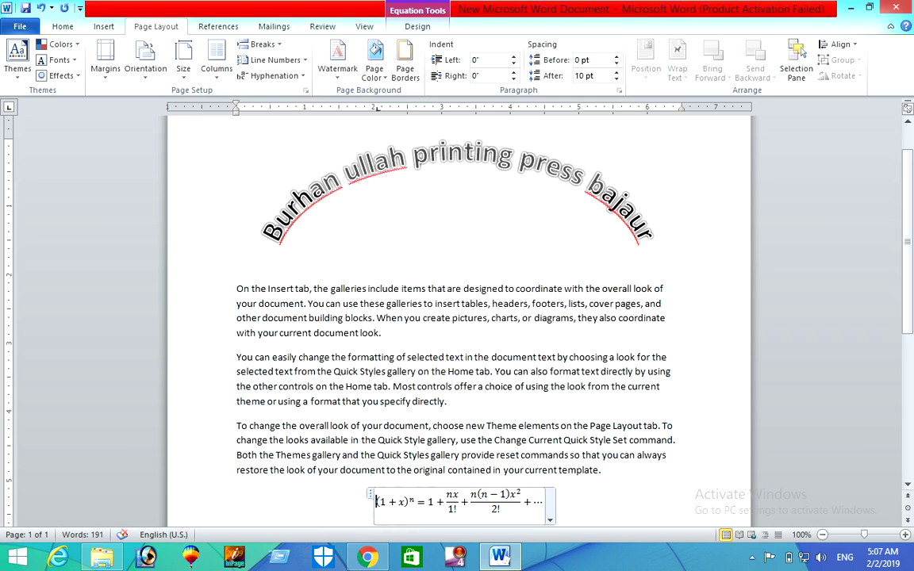
# Change the custom text watermark's color to Dark Blue, Text 2
pyautogui.scroll(-2, 547, 353)
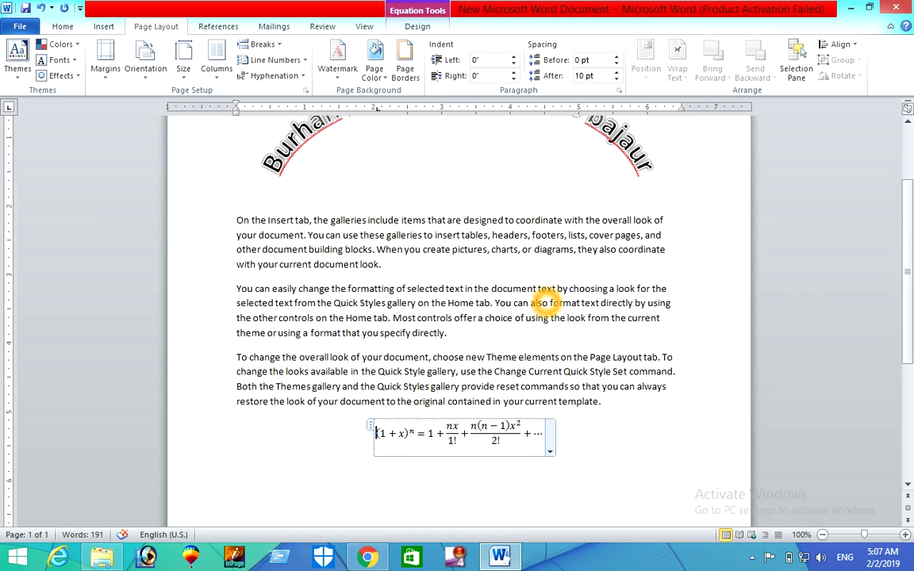
pyautogui.scroll(-3, 373, 475)
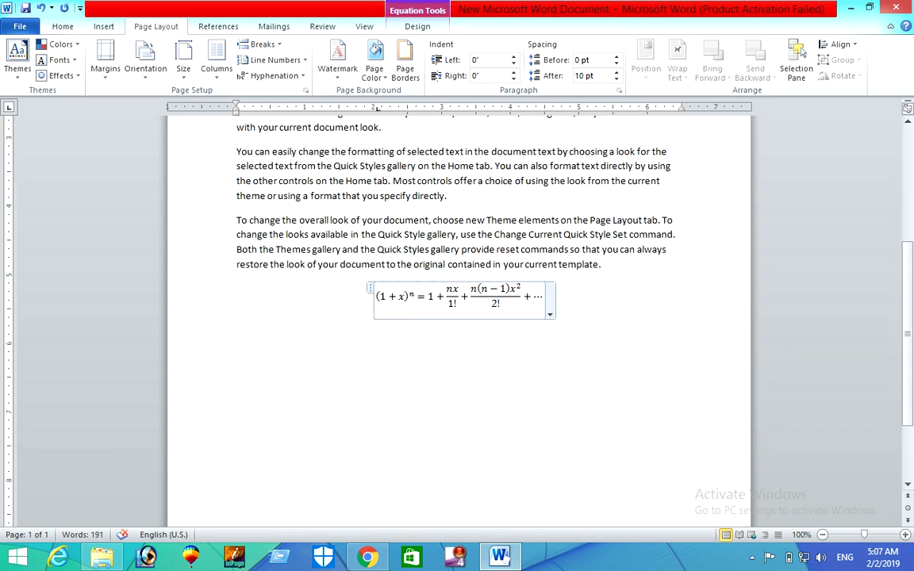
pyautogui.scroll(2, 458, 317)
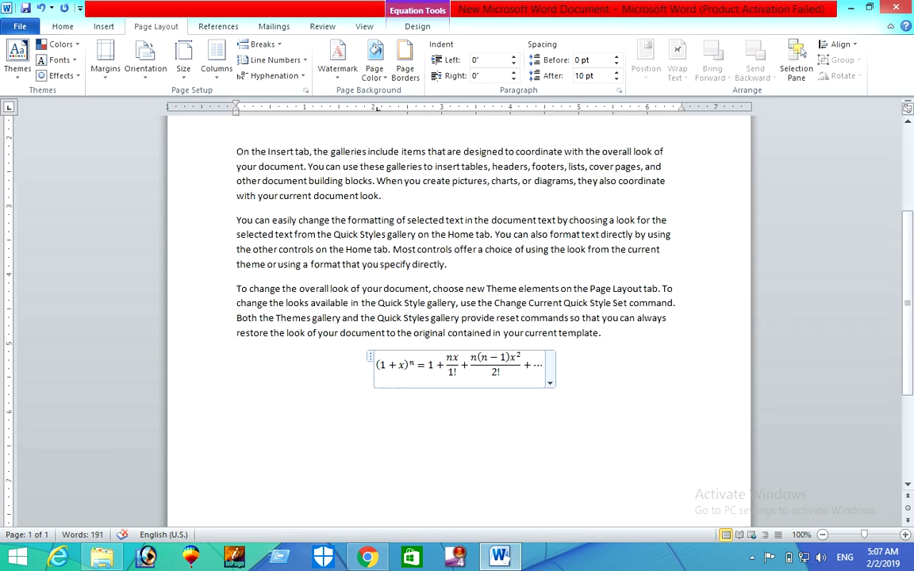
pyautogui.scroll(3, 377, 109)
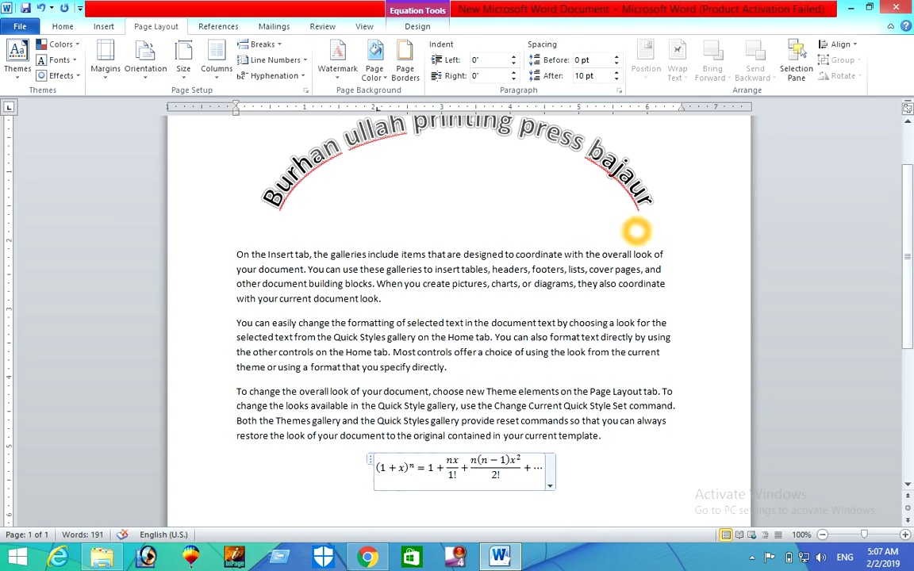
pyautogui.click(337, 64)
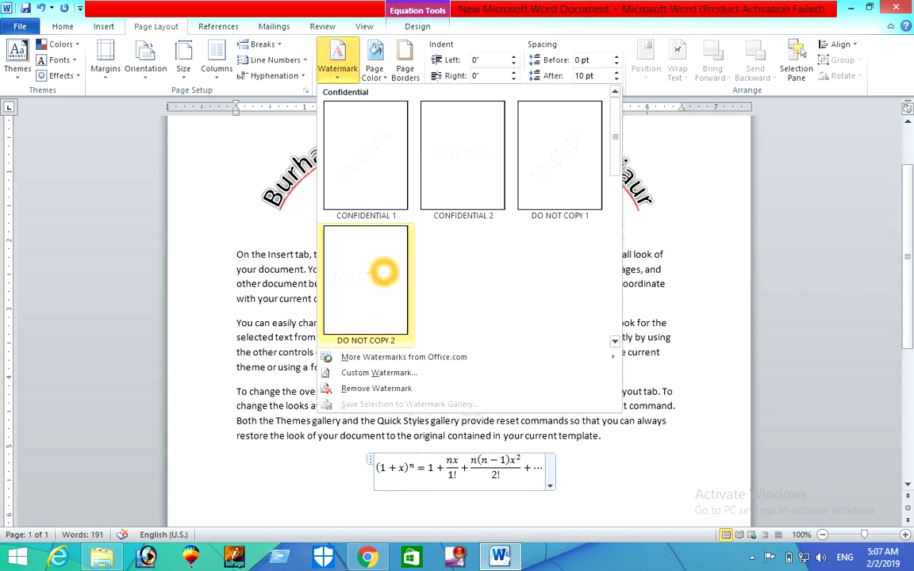
pyautogui.click(379, 372)
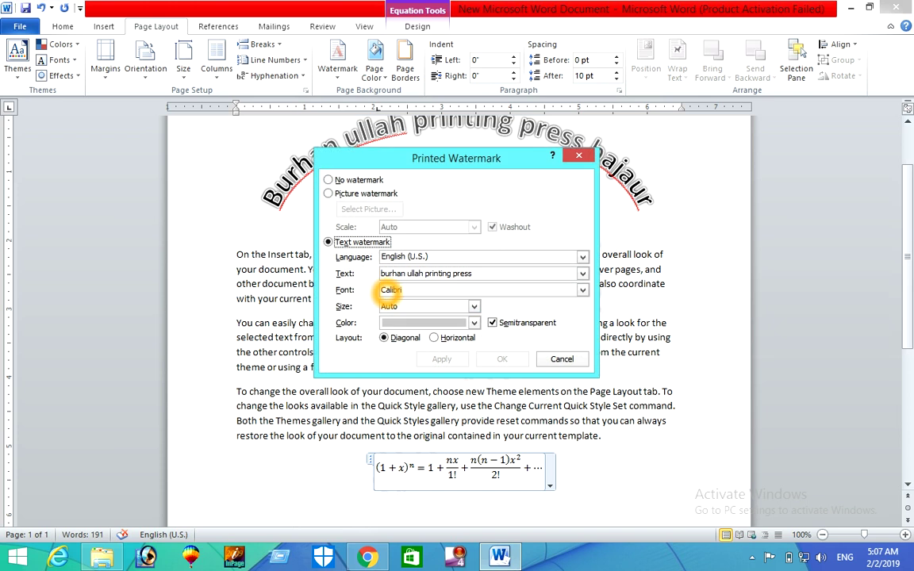
pyautogui.click(473, 323)
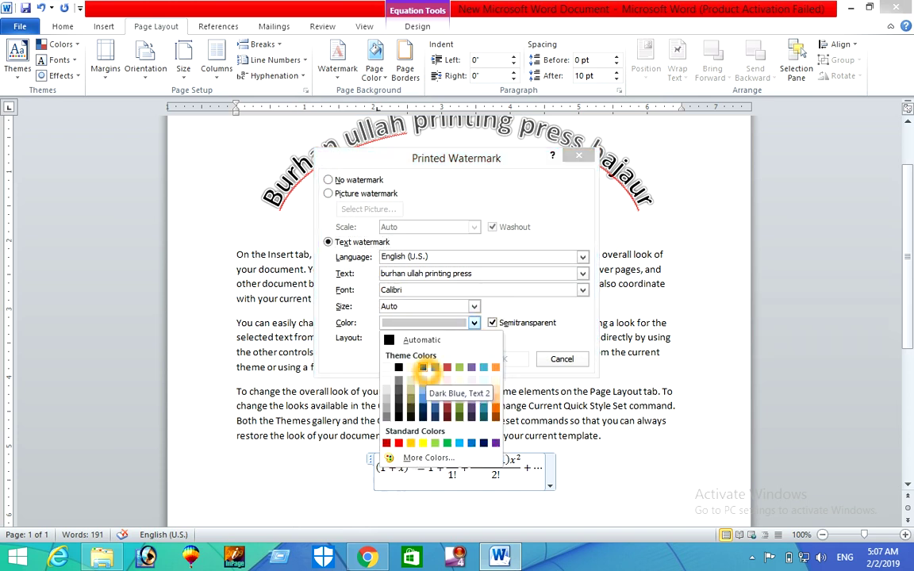
pyautogui.click(410, 367)
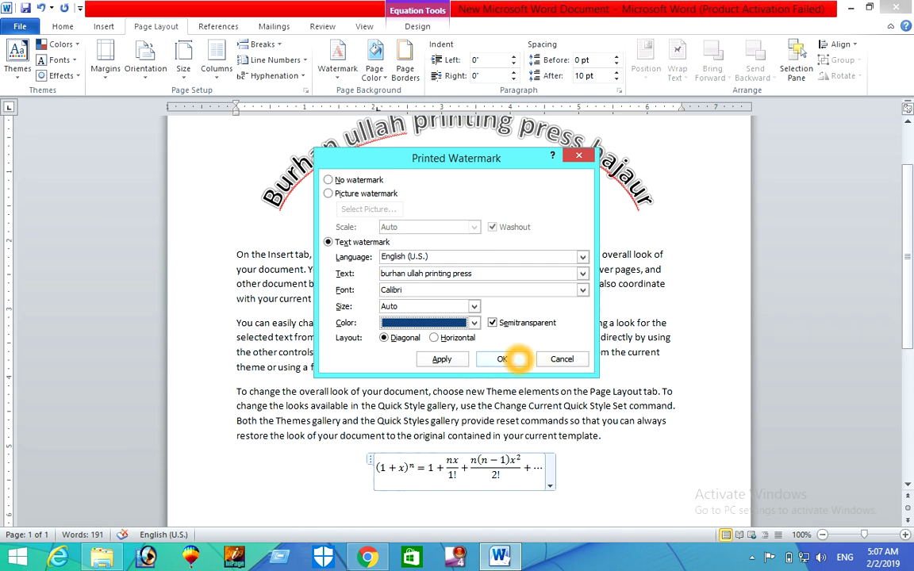
pyautogui.click(502, 359)
pyautogui.scroll(-2, 658, 435)
pyautogui.scroll(-3, 658, 435)
pyautogui.scroll(3, 658, 435)
pyautogui.scroll(3, 658, 435)
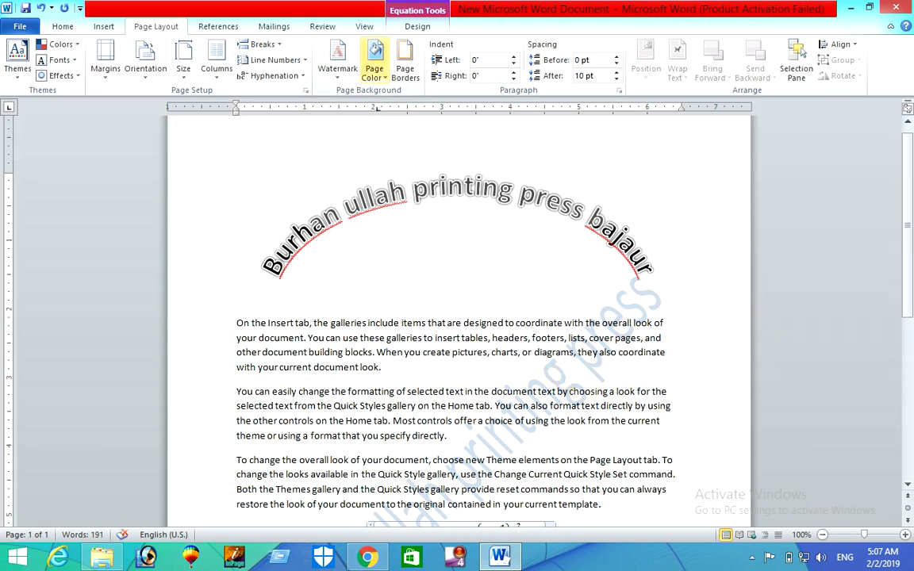
# Give the page a light green color and a 3 pt thick-and-thin box border
pyautogui.click(383, 77)
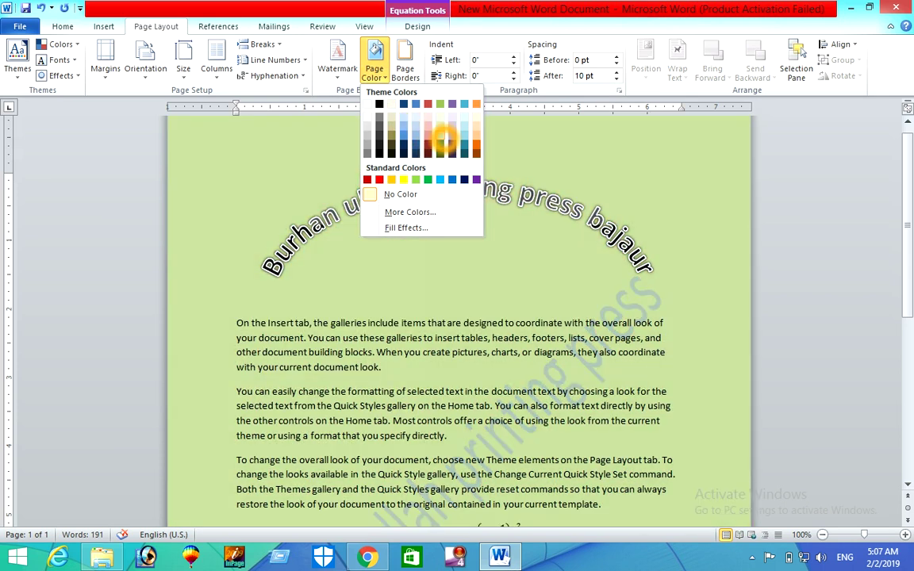
pyautogui.click(441, 137)
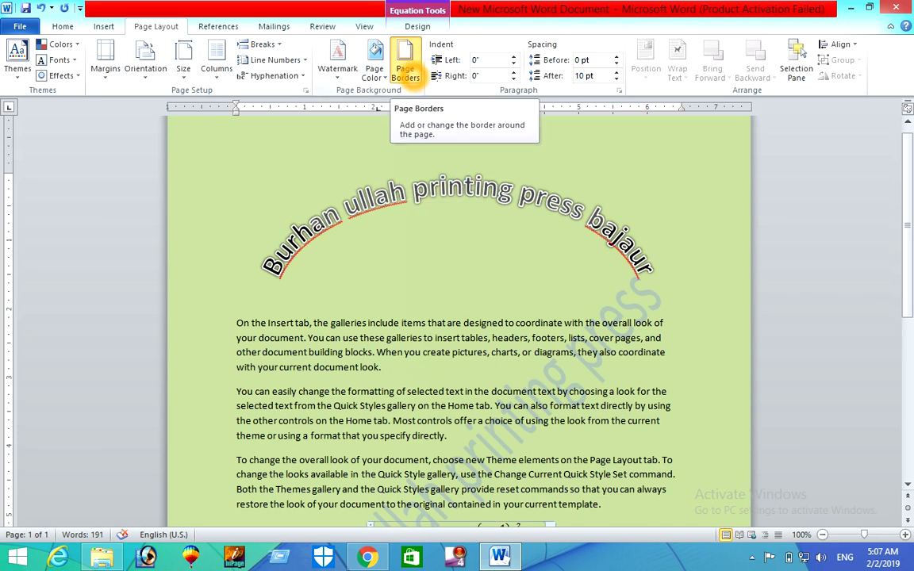
pyautogui.click(404, 71)
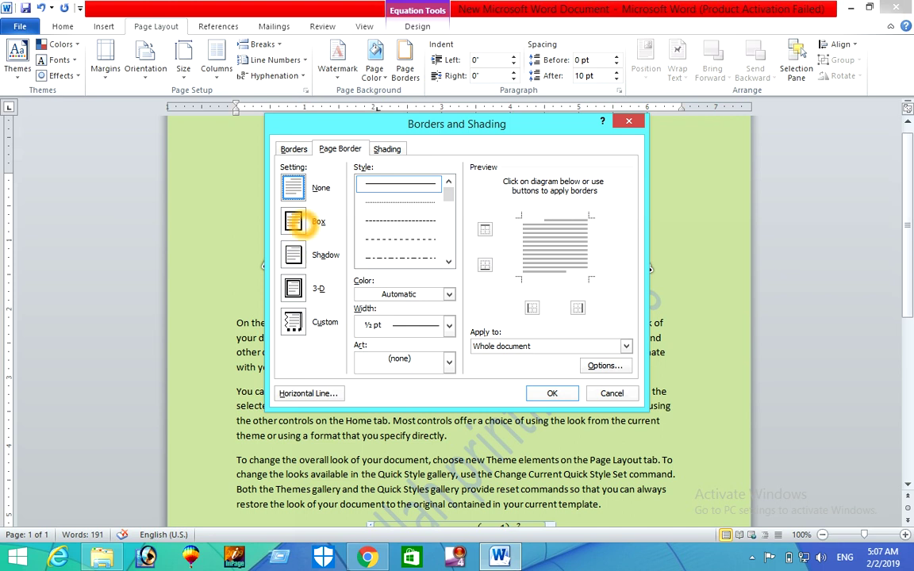
pyautogui.click(293, 222)
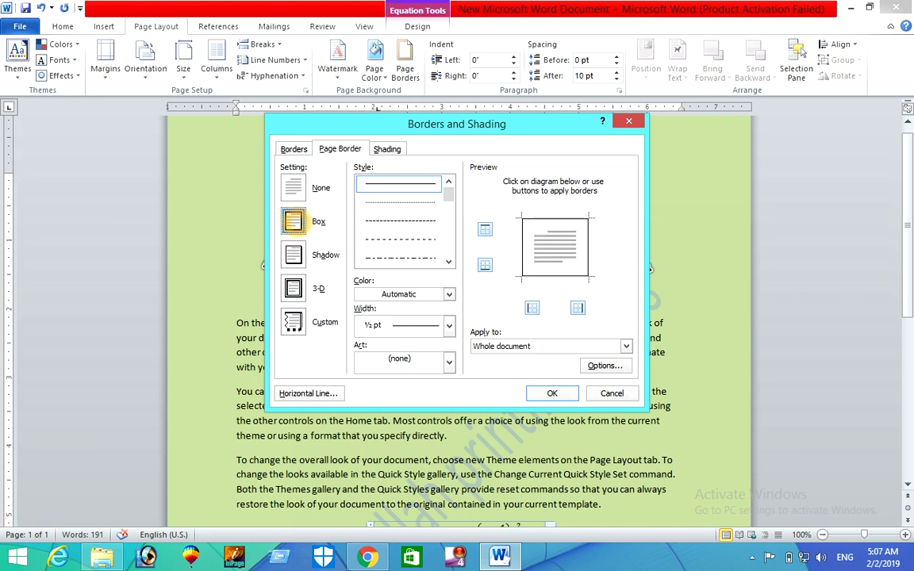
pyautogui.click(448, 261)
pyautogui.click(448, 261)
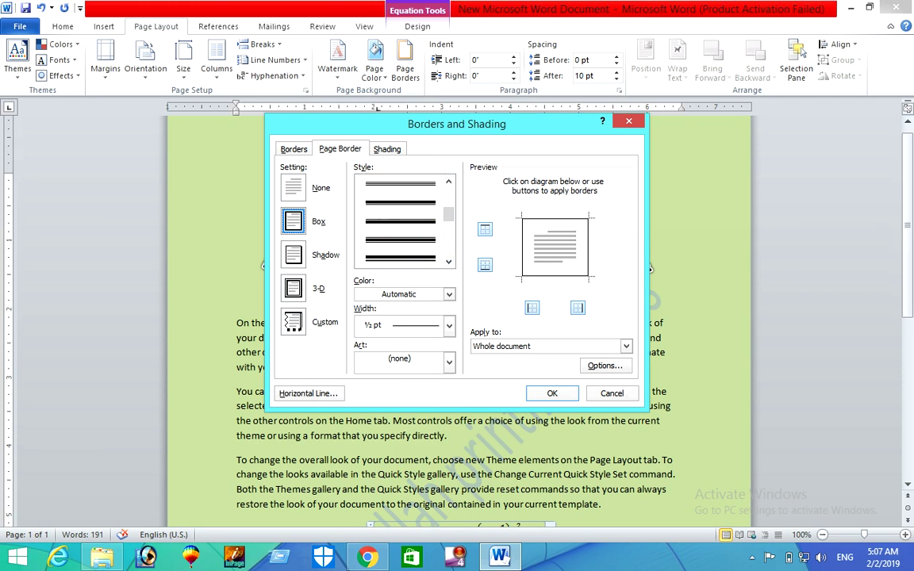
pyautogui.click(400, 254)
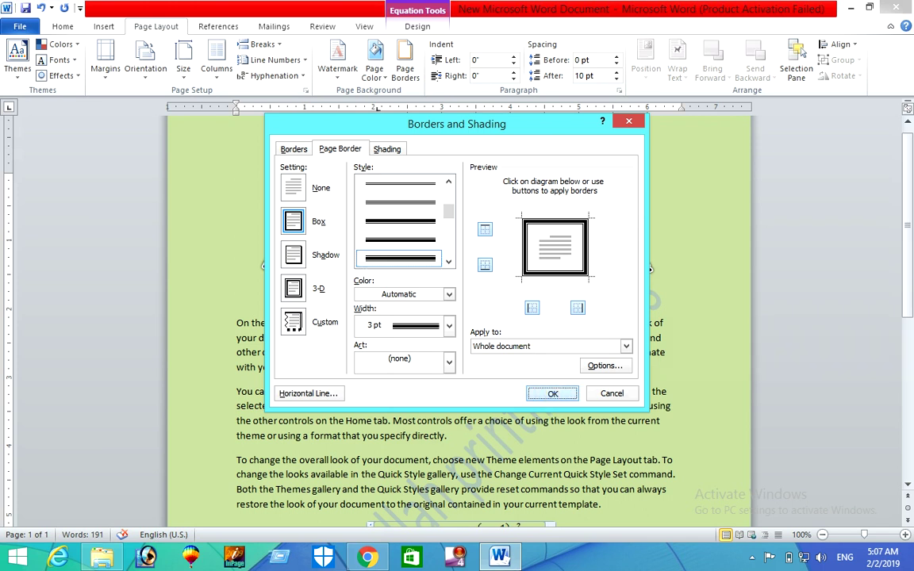
pyautogui.click(551, 392)
pyautogui.scroll(2, 499, 295)
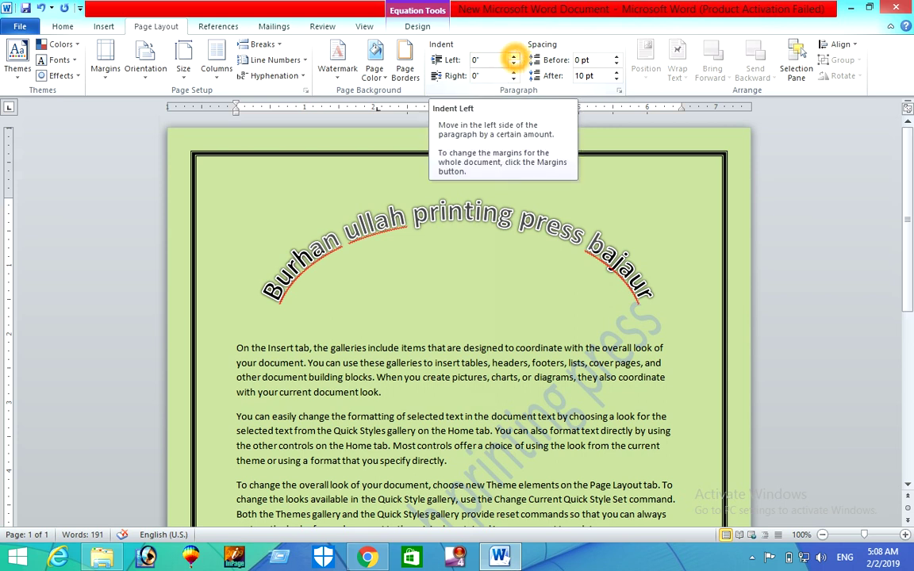
# Set the equation paragraph's left indent to 0"
pyautogui.click(513, 56)
pyautogui.click(513, 56)
pyautogui.click(513, 56)
pyautogui.click(514, 57)
pyautogui.click(513, 56)
pyautogui.click(513, 56)
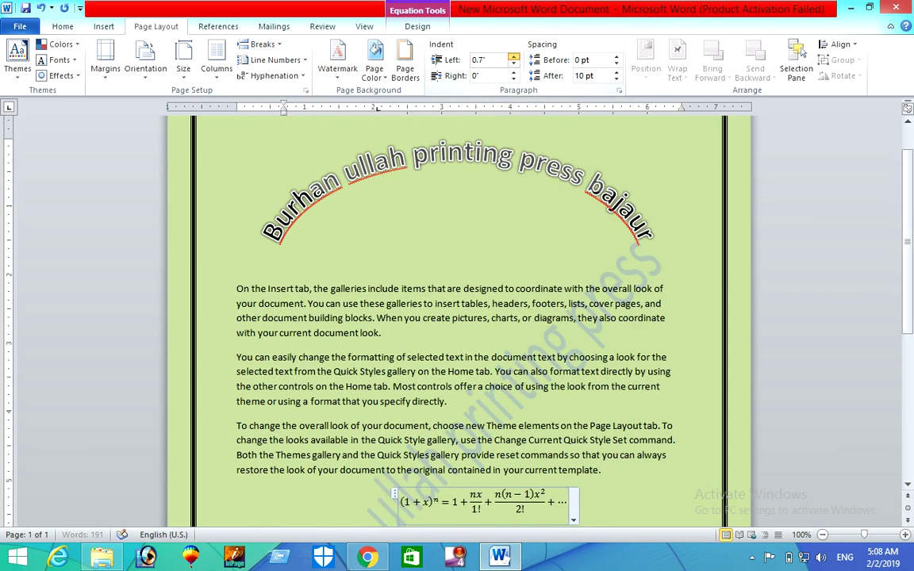
pyautogui.click(513, 57)
pyautogui.click(513, 57)
pyautogui.click(513, 57)
pyautogui.click(513, 56)
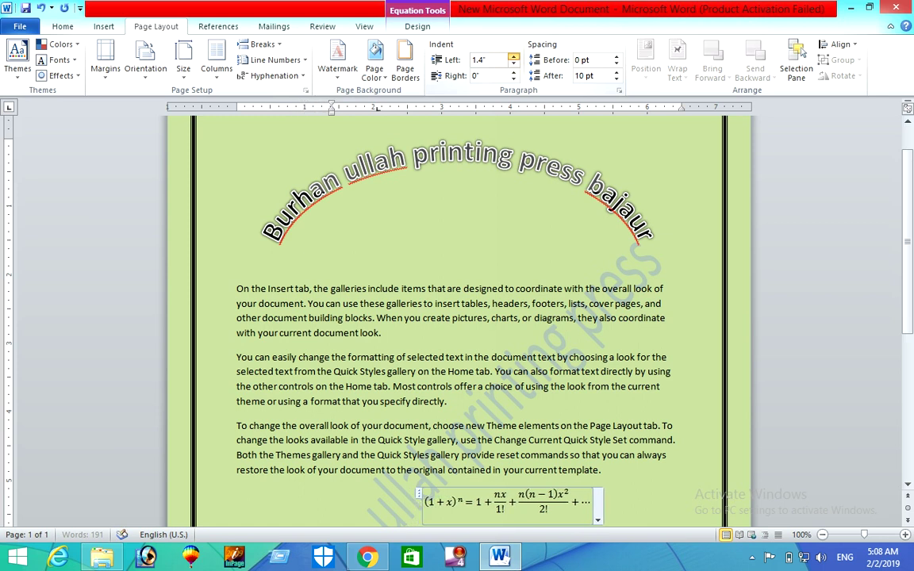
pyautogui.click(513, 64)
pyautogui.click(513, 64)
pyautogui.click(513, 64)
pyautogui.click(513, 64)
pyautogui.click(513, 65)
pyautogui.click(513, 64)
pyautogui.click(514, 64)
pyautogui.click(513, 64)
pyautogui.click(513, 65)
pyautogui.click(513, 64)
pyautogui.click(513, 64)
pyautogui.click(513, 64)
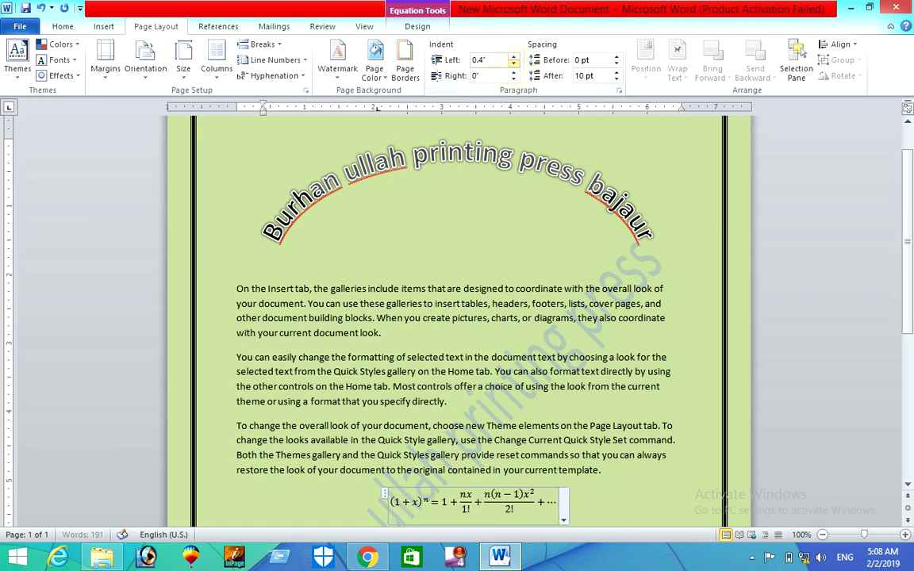
pyautogui.click(513, 64)
pyautogui.click(513, 64)
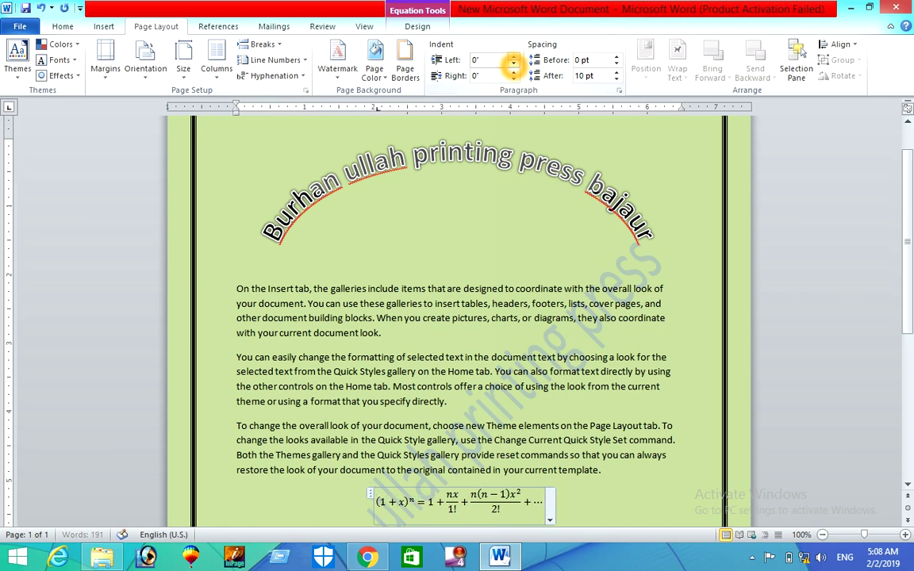
# Set the equation paragraph's right indent to 4"
pyautogui.click(513, 78)
pyautogui.click(513, 78)
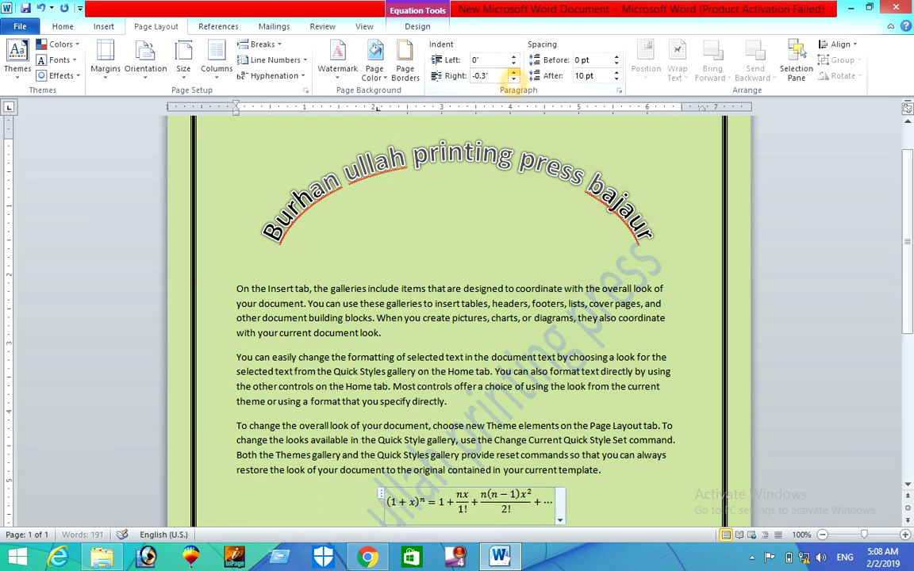
pyautogui.click(513, 72)
pyautogui.click(513, 72)
pyautogui.click(513, 72)
pyautogui.click(513, 73)
pyautogui.click(513, 72)
pyautogui.click(513, 72)
pyautogui.moveTo(513, 73); pyautogui.dragTo(514, 74)
pyautogui.click(513, 72)
pyautogui.click(513, 72)
pyautogui.click(514, 72)
pyautogui.click(513, 73)
pyautogui.click(513, 72)
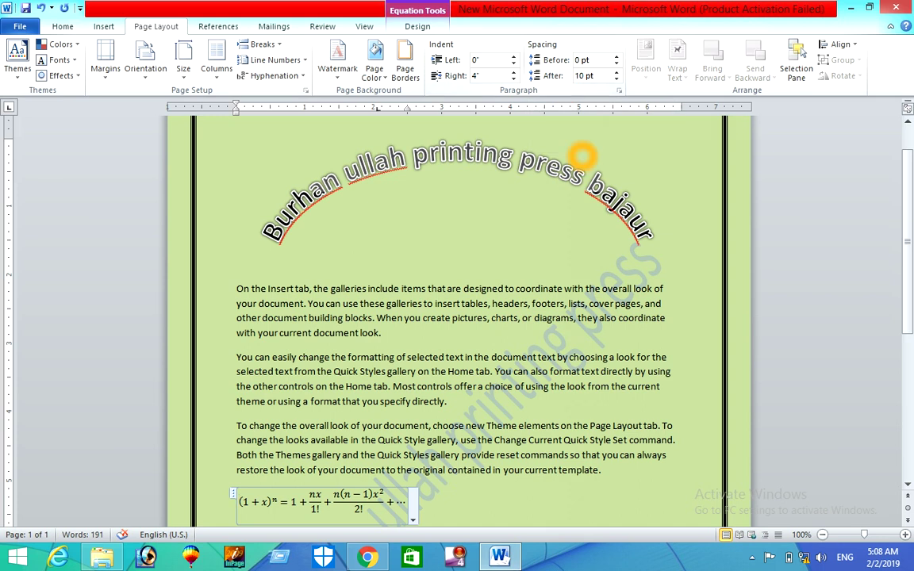
pyautogui.click(605, 190)
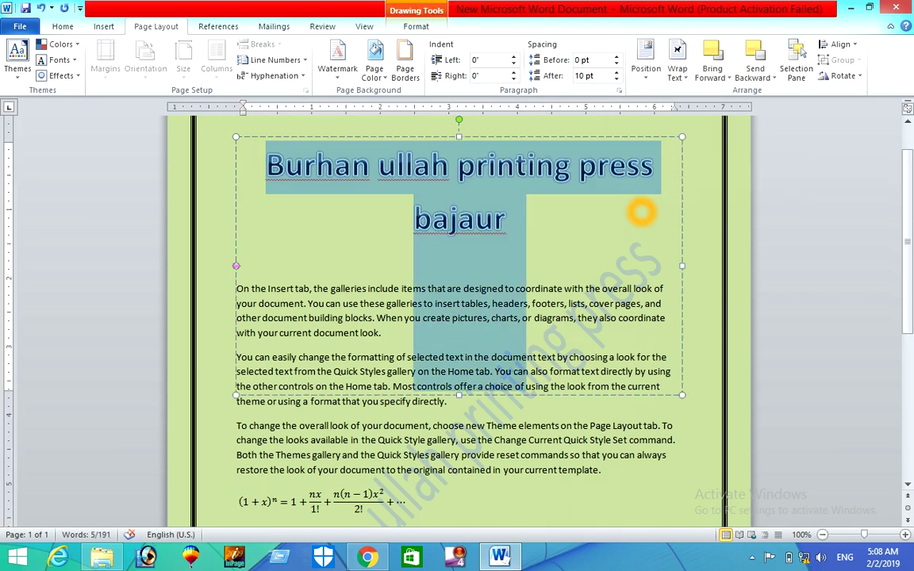
pyautogui.click(698, 213)
pyautogui.scroll(-5, 556, 216)
pyautogui.scroll(6, 591, 219)
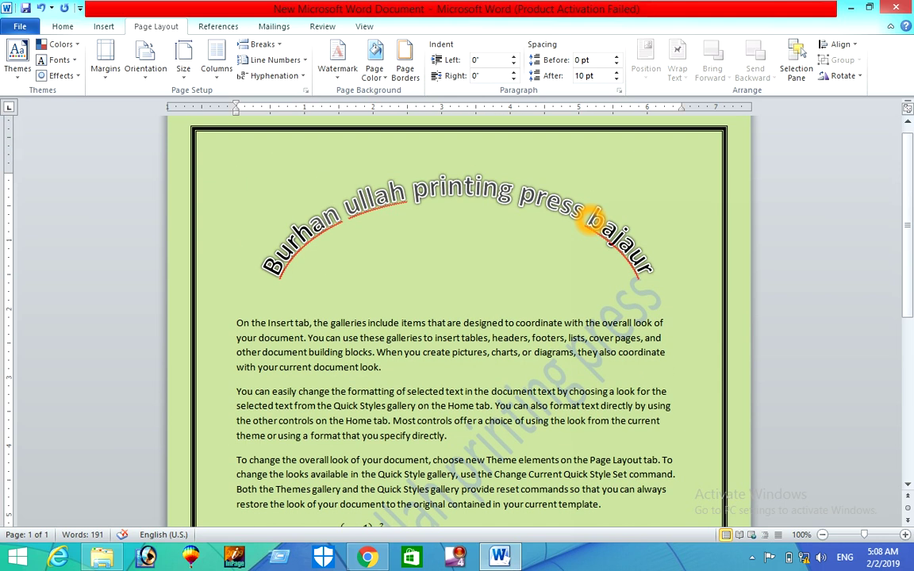